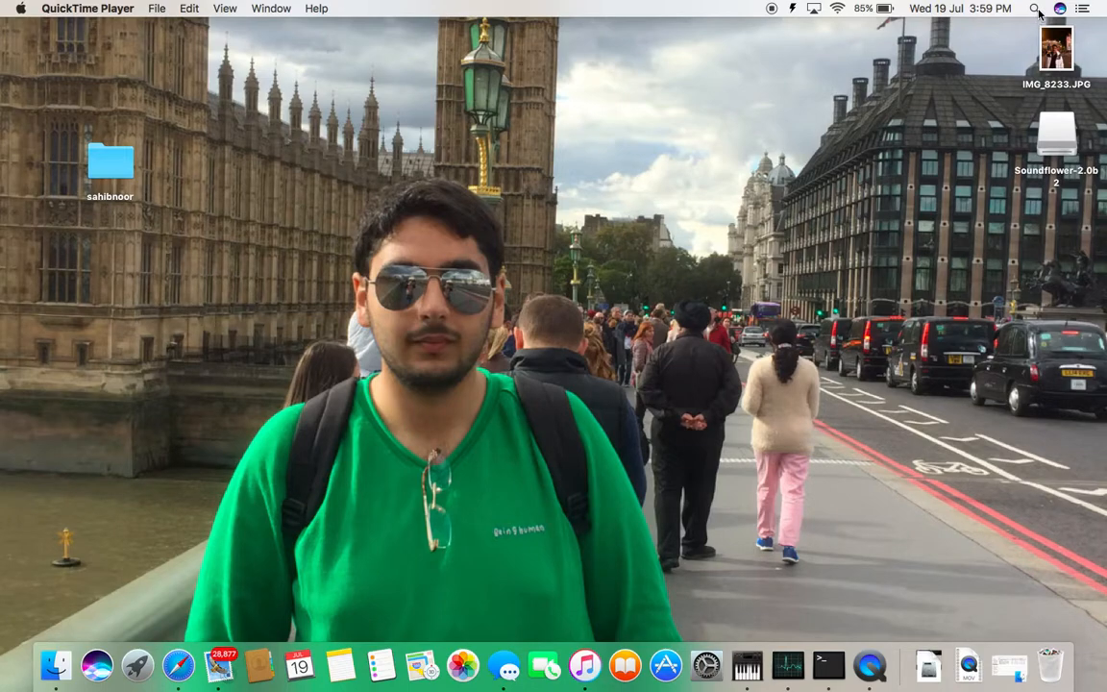
# Find the Terminal application with a system-wide search for "terminal" and open it
pyautogui.click(1035, 10)
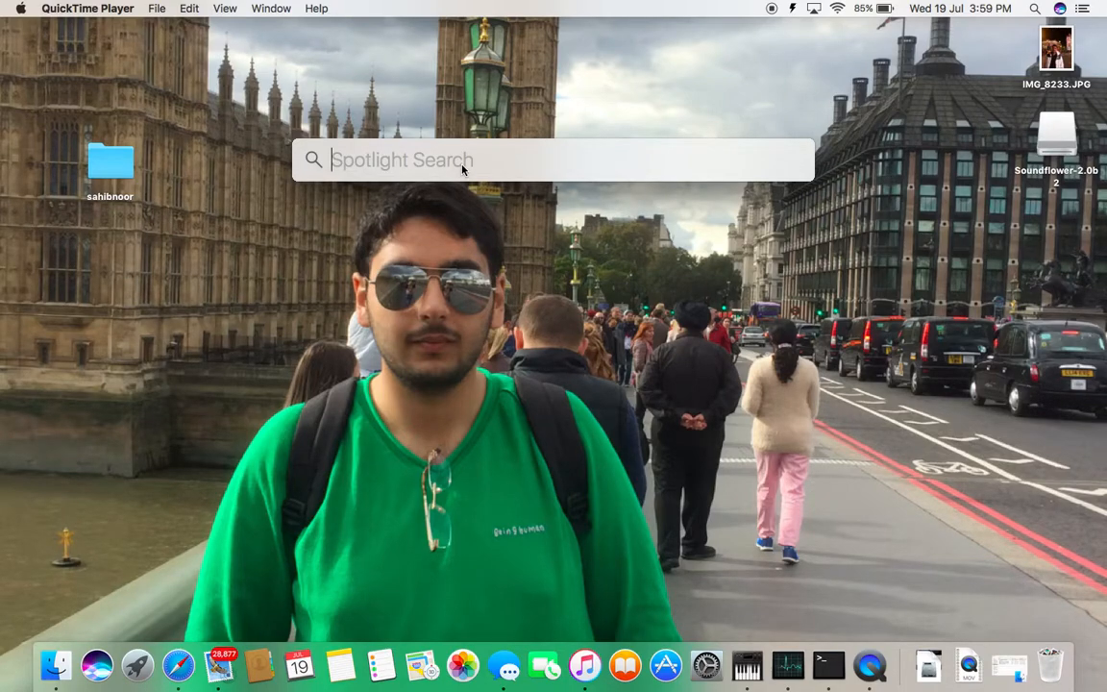
pyautogui.write('terminal')
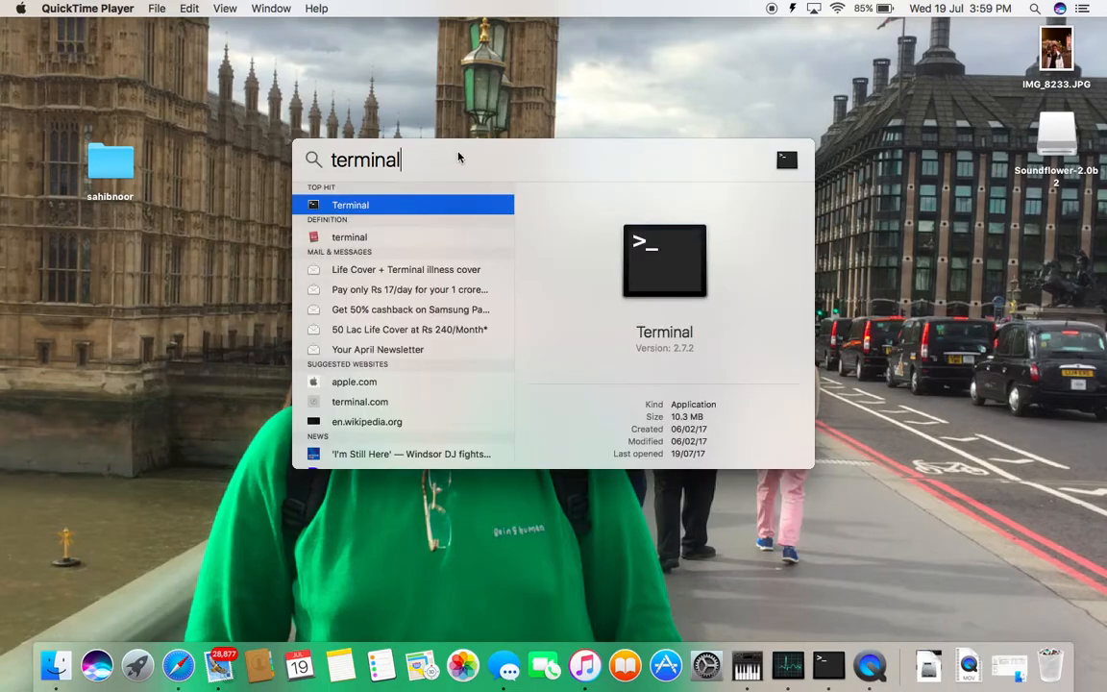
pyautogui.click(332, 211)
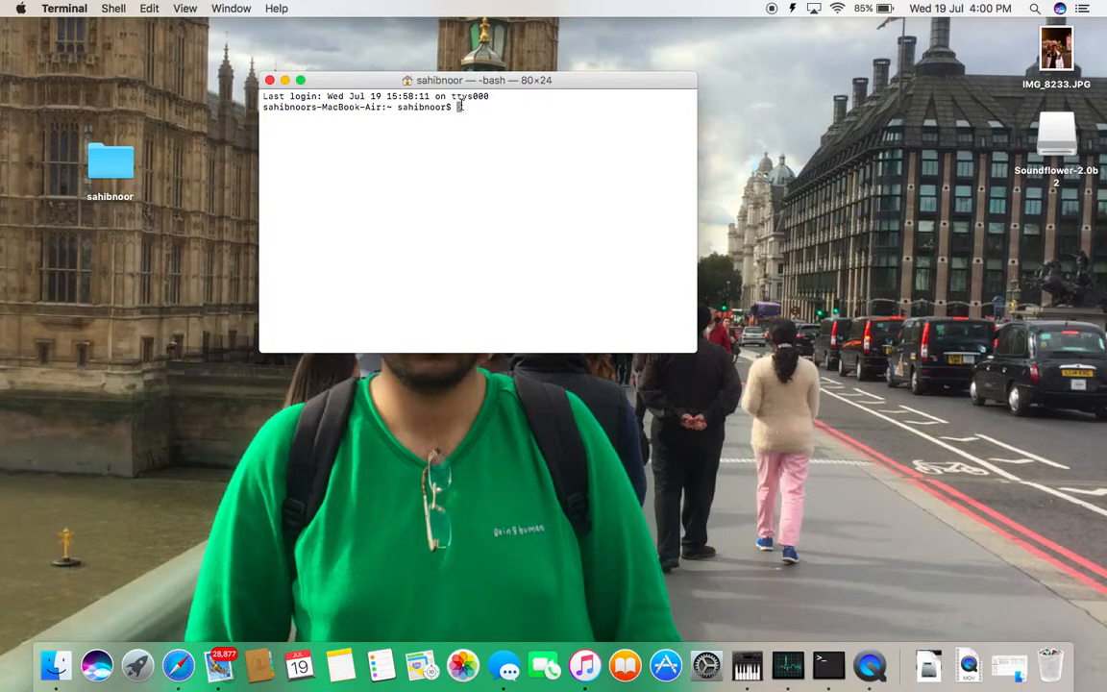
# Check the installed Java version by running java -version
pyautogui.write('java -version')
pyautogui.press('Return')
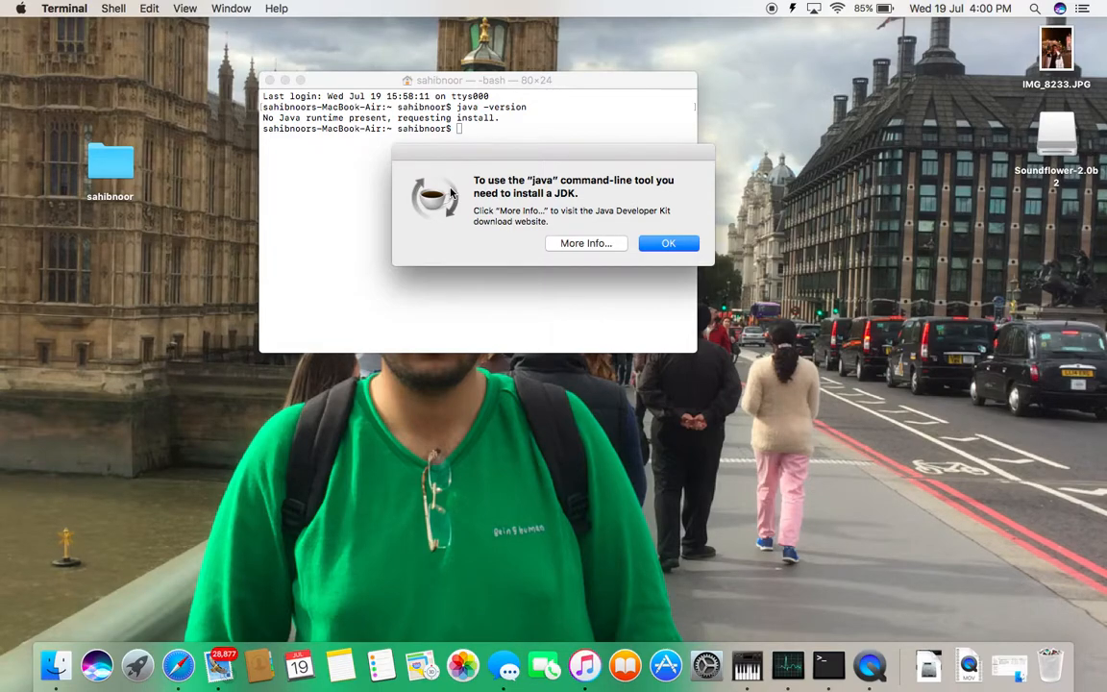
# Visit the Java Developer Kit download website in Safari at full-screen size and go to the Java Platform (JDK) 8u141 download page
pyautogui.click(585, 243)
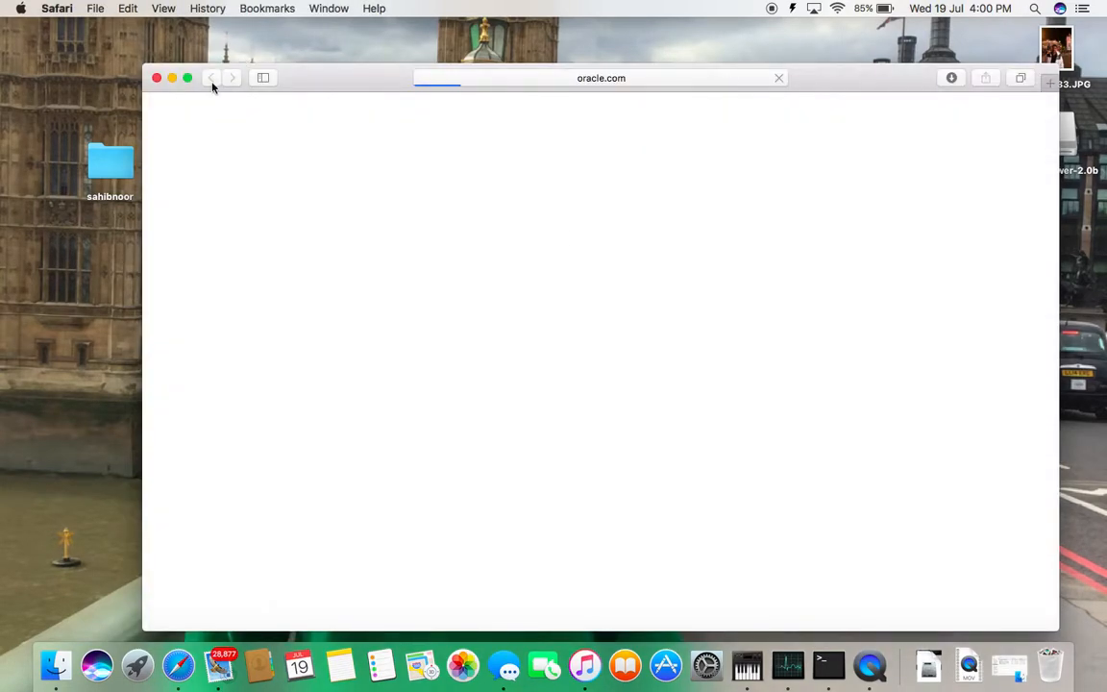
pyautogui.click(186, 78)
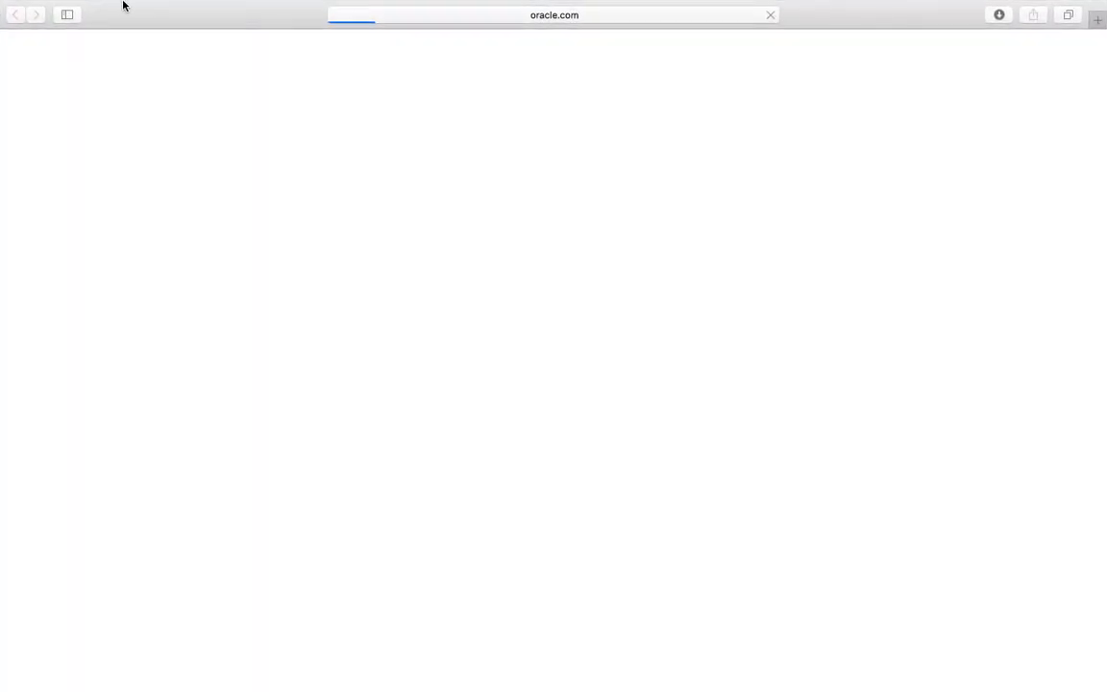
pyautogui.moveTo(124, 6)
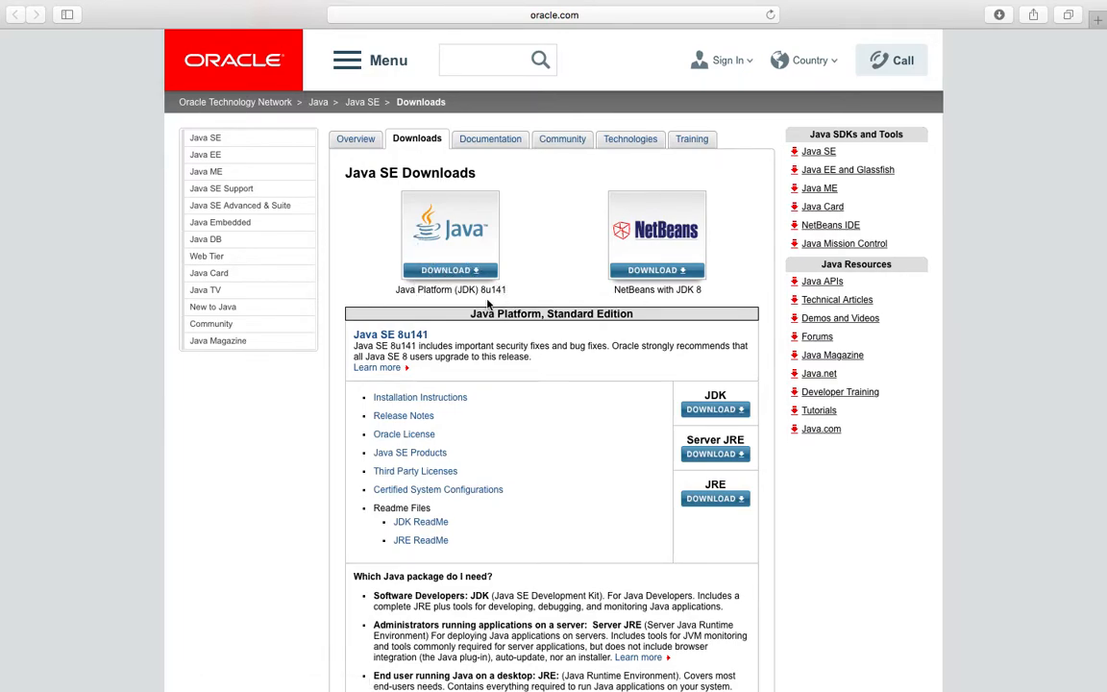
pyautogui.click(464, 266)
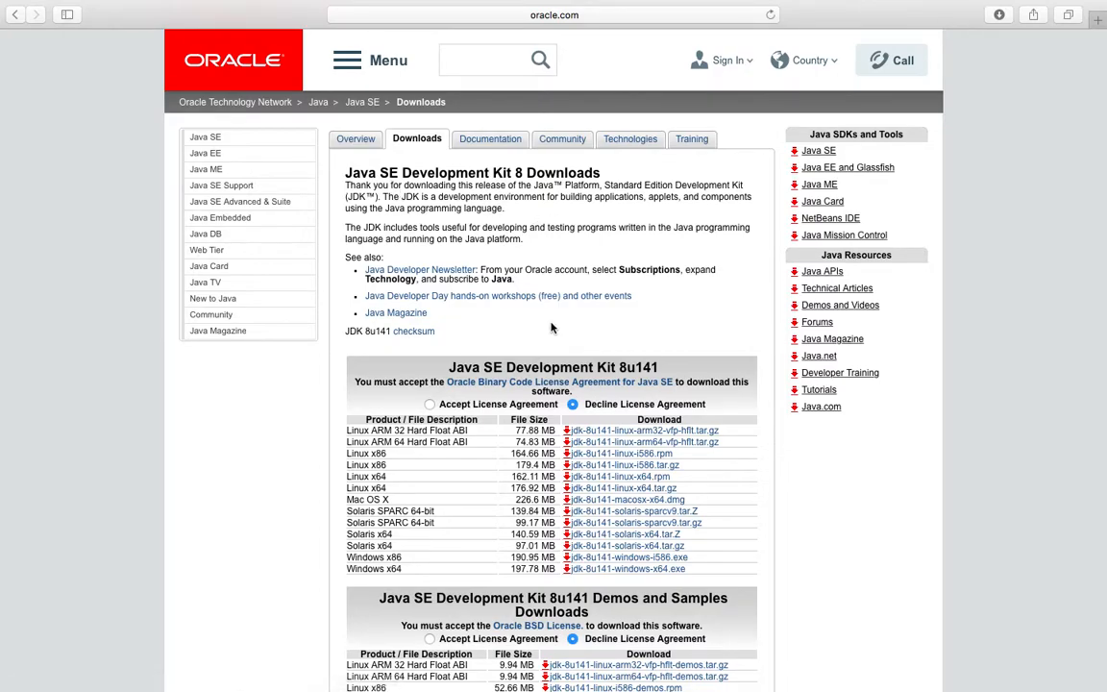
# Accept the license agreement for Java SE Development Kit 8u141 and download the Mac OS X file jdk-8u141-macosx-x64.dmg
pyautogui.scroll(-5, 549, 319)
pyautogui.scroll(1, 462, 250)
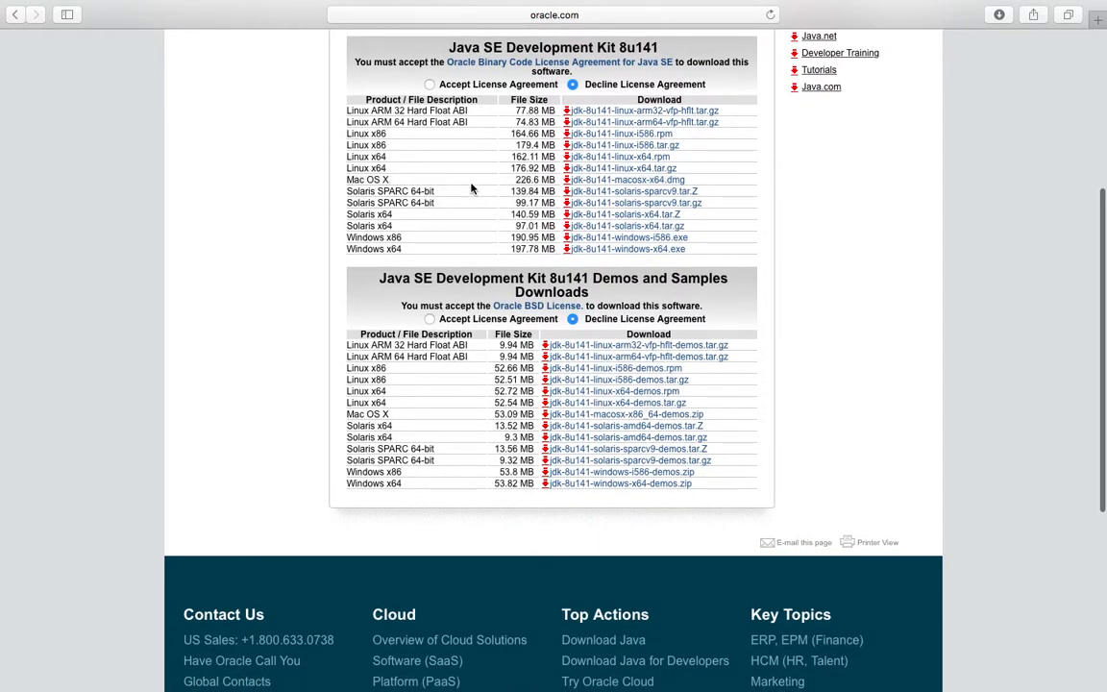
pyautogui.click(431, 84)
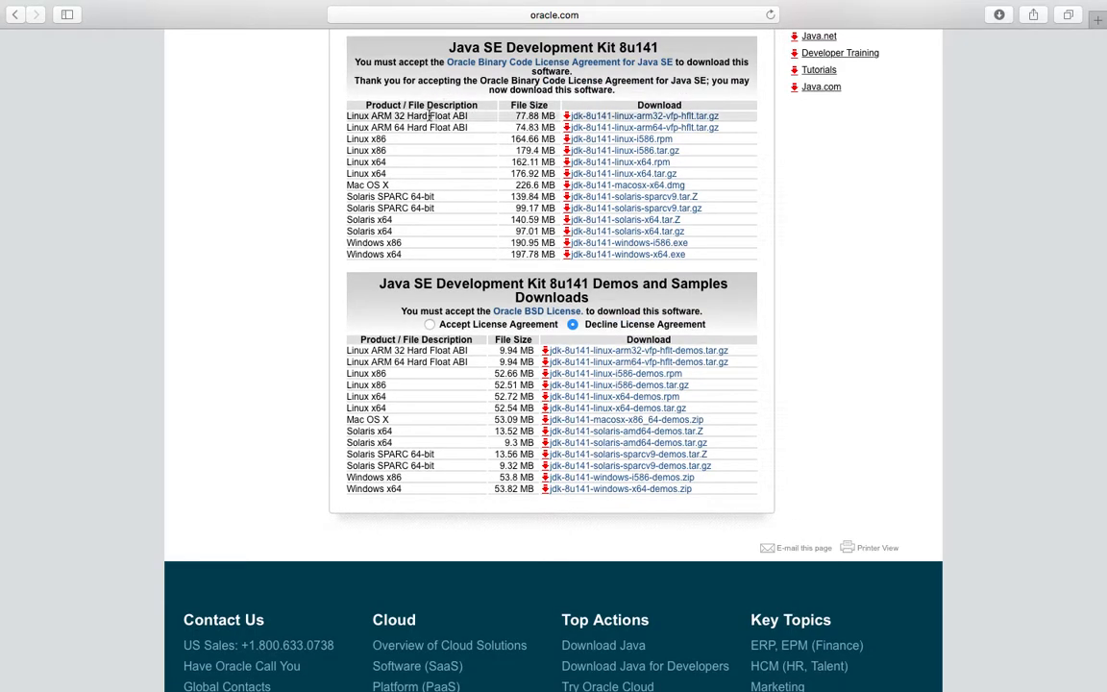
pyautogui.click(635, 190)
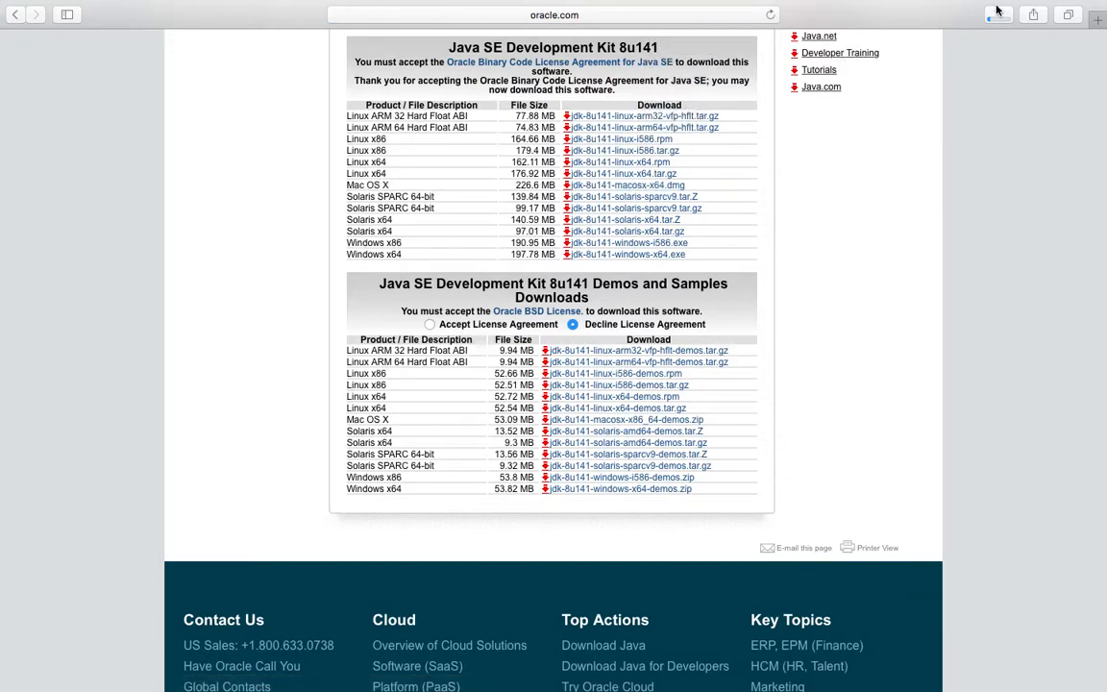
# Check the progress of the JDK download and take the browser window out of full screen
pyautogui.click(999, 16)
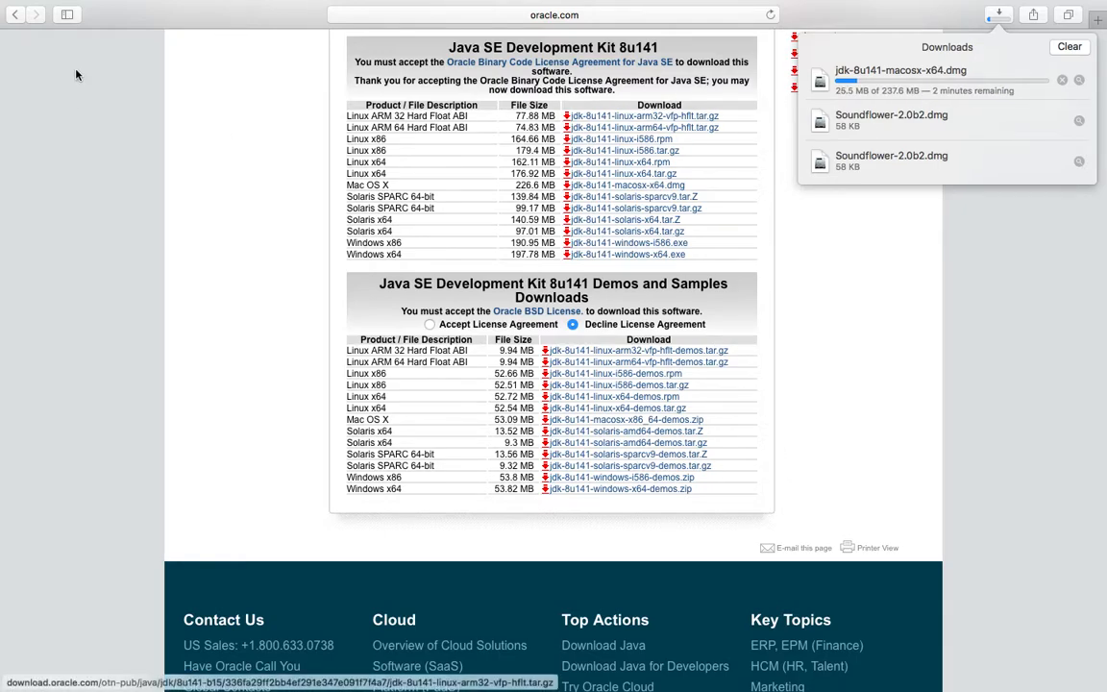
pyautogui.click(103, 12)
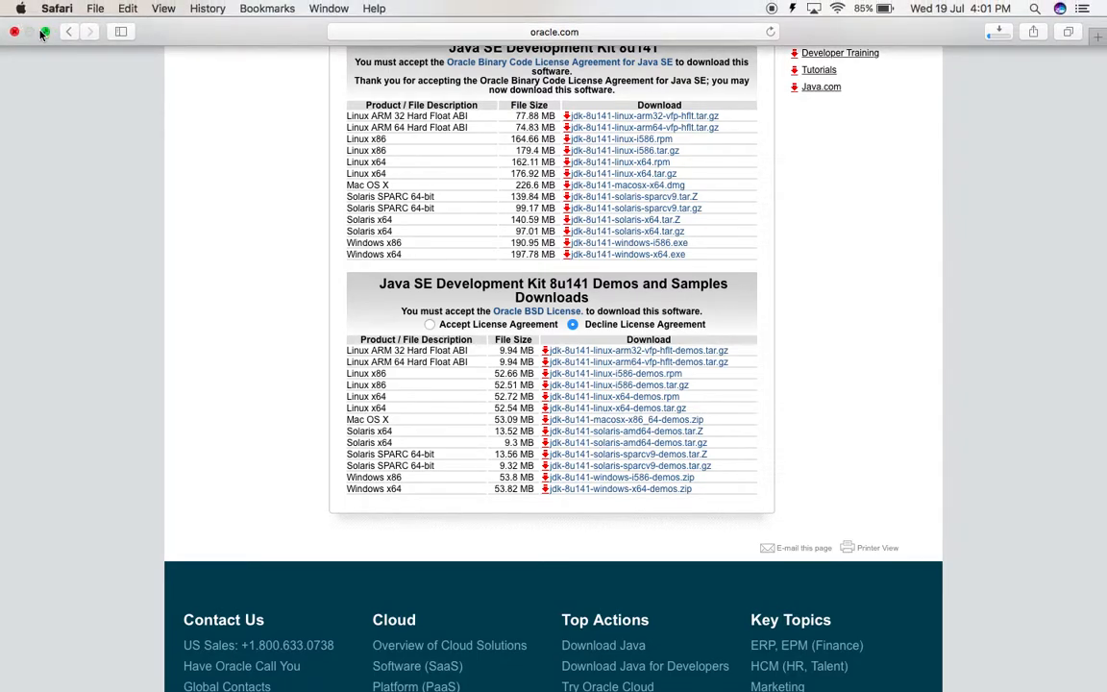
pyautogui.click(44, 32)
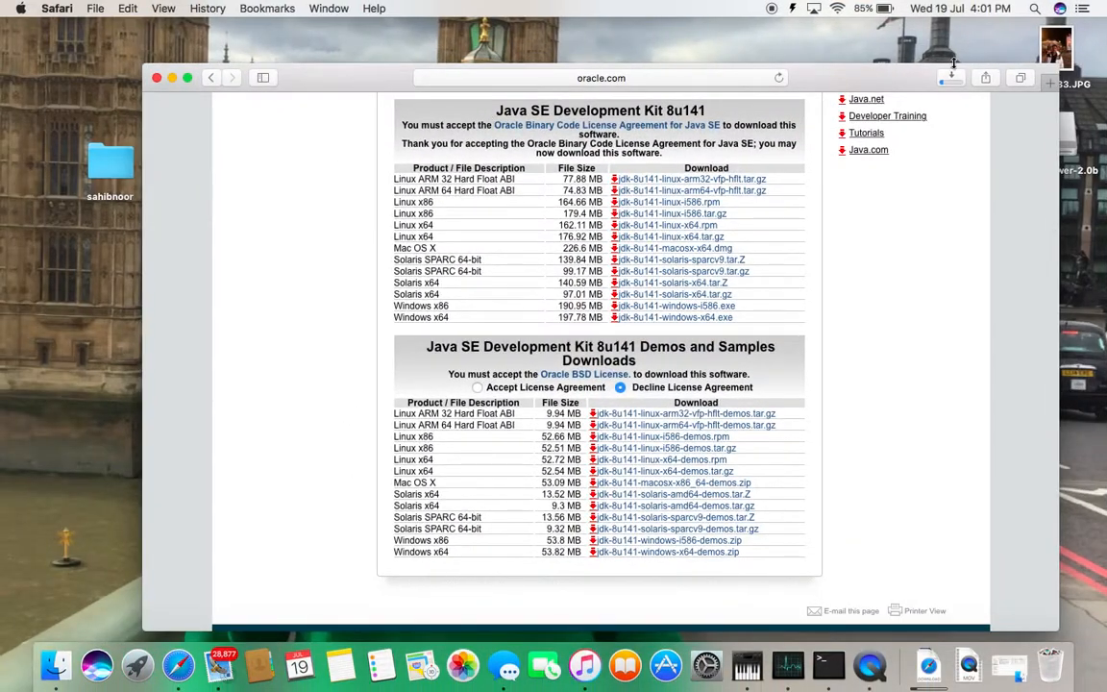
pyautogui.click(952, 78)
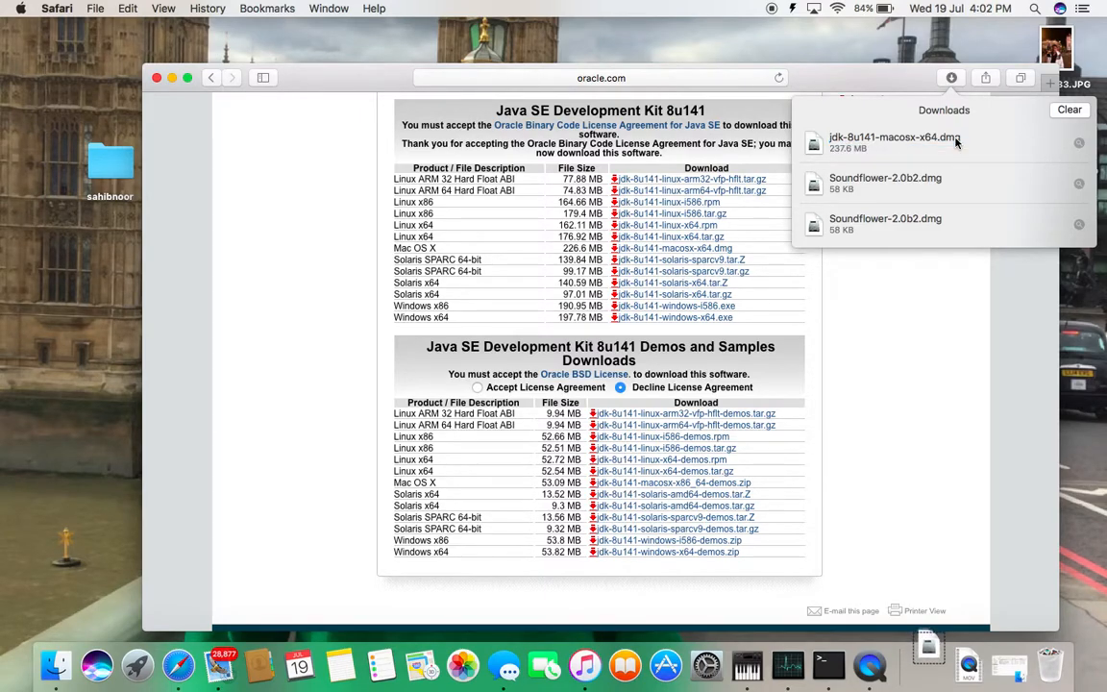
# Open the downloaded jdk-8u141-macosx-x64.dmg disk image and minimize the browser window
pyautogui.click(928, 665)
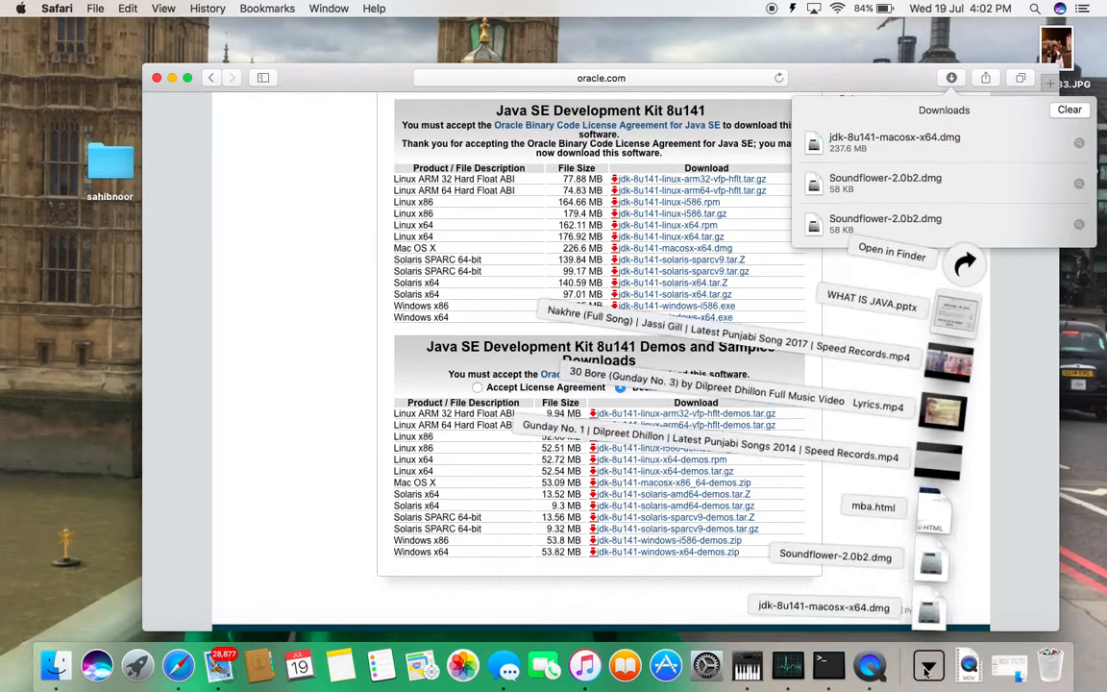
pyautogui.click(929, 139)
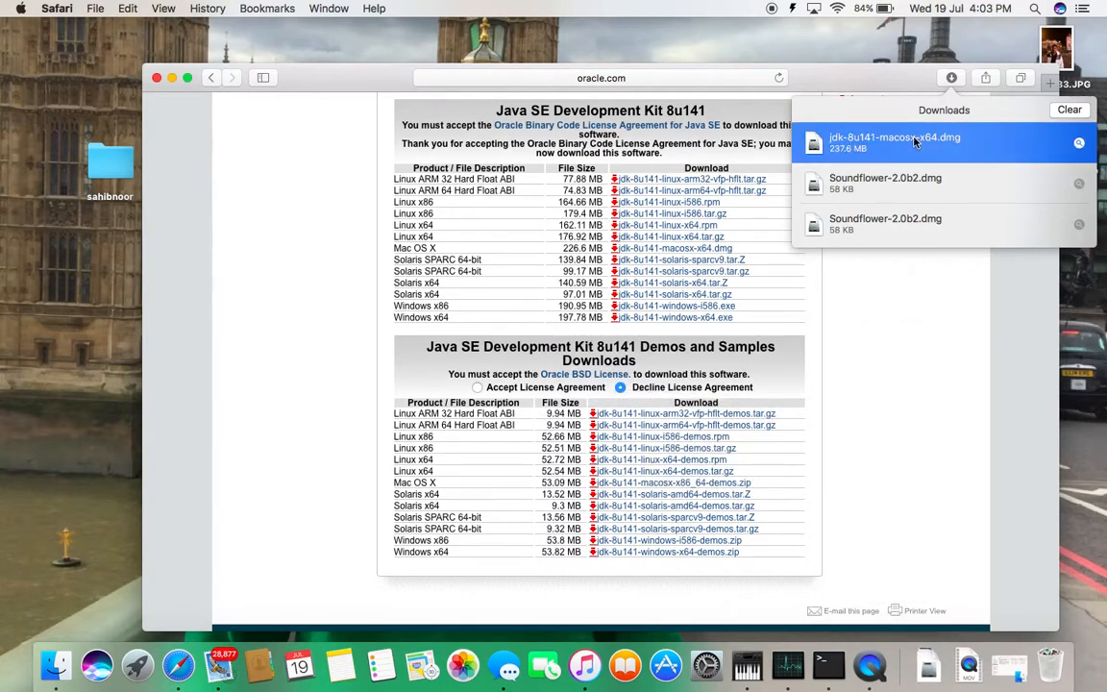
pyautogui.doubleClick(916, 141)
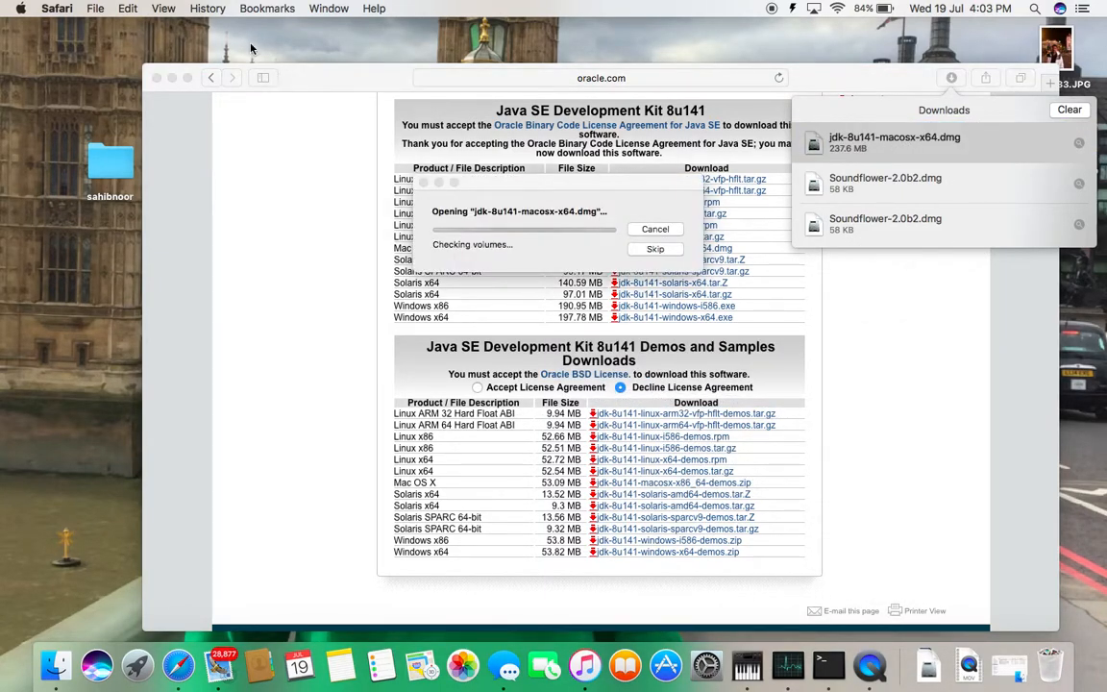
pyautogui.click(173, 78)
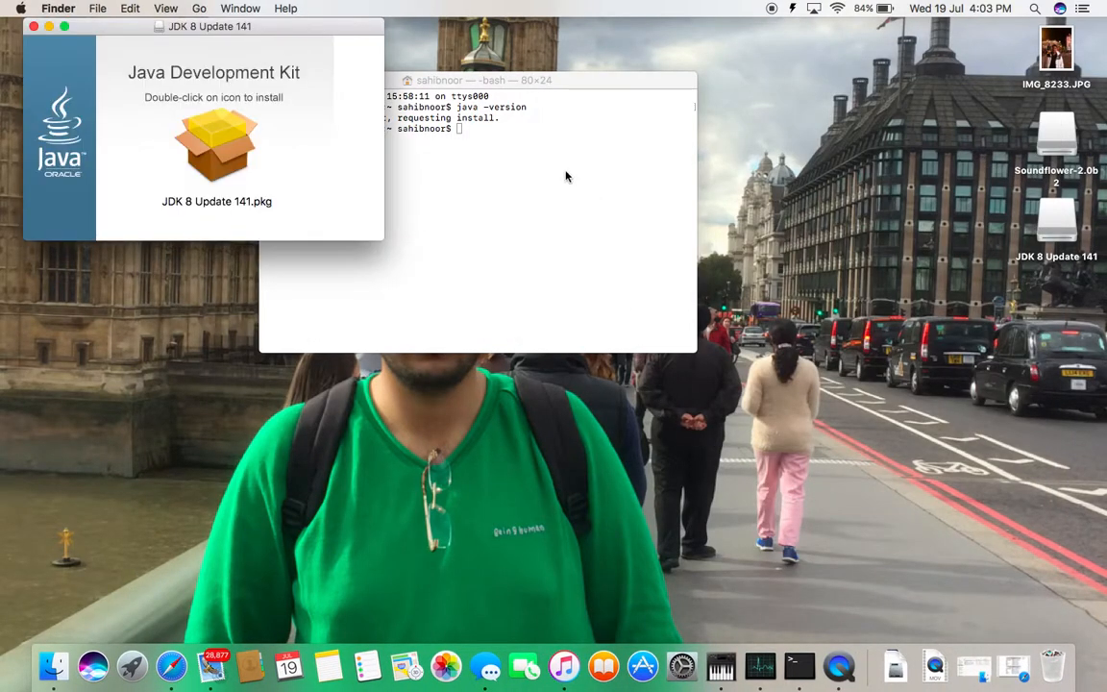
# Launch the JDK 8 Update 141.pkg installer and start the standard installation
pyautogui.moveTo(317, 26); pyautogui.dragTo(486, 110)
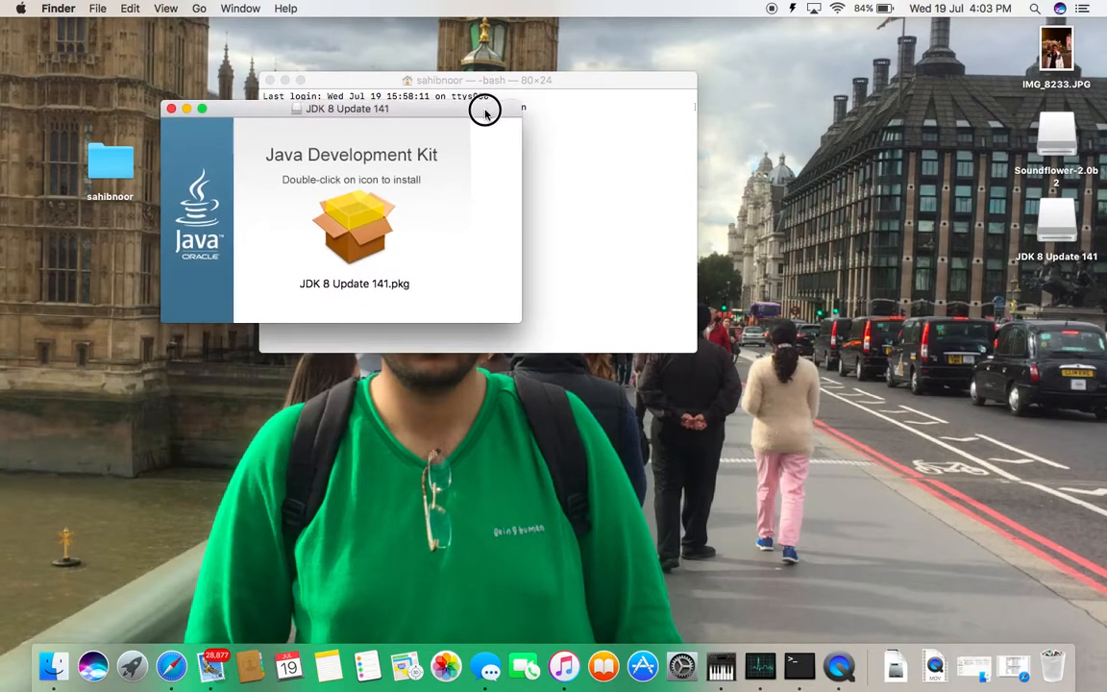
pyautogui.doubleClick(355, 231)
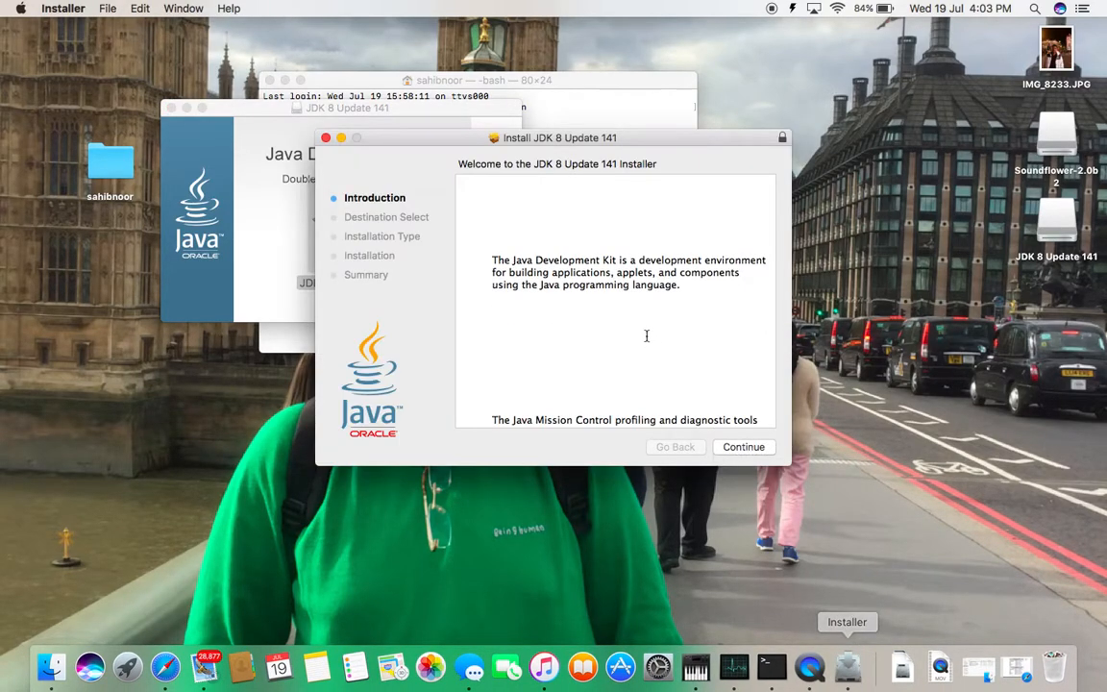
pyautogui.click(744, 447)
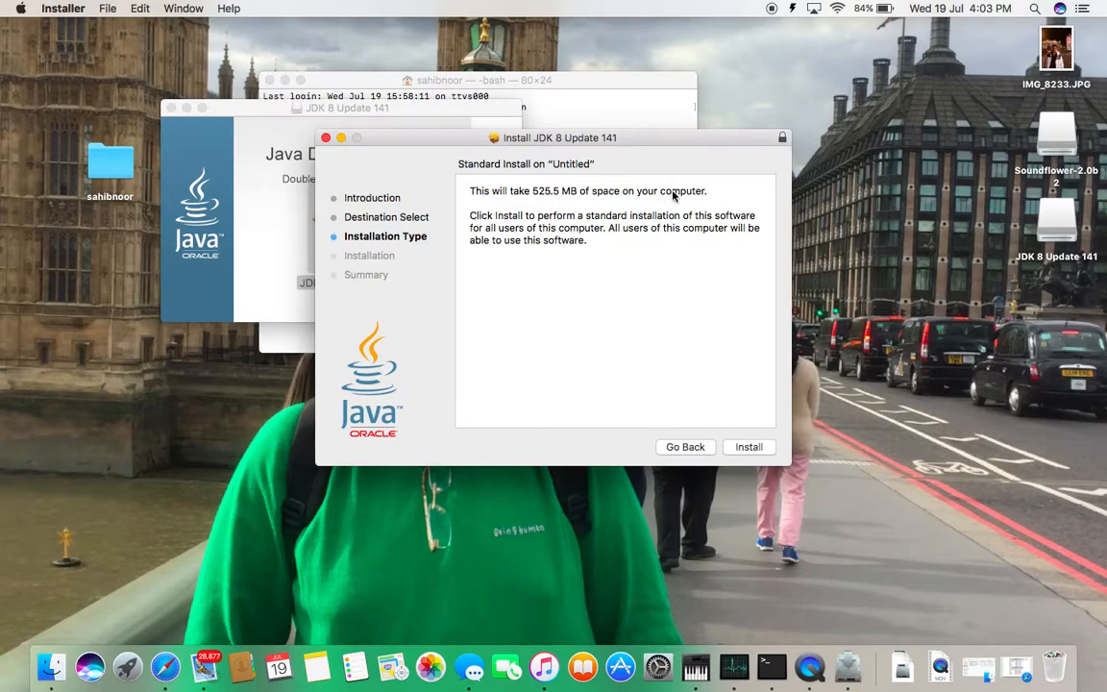
pyautogui.click(749, 448)
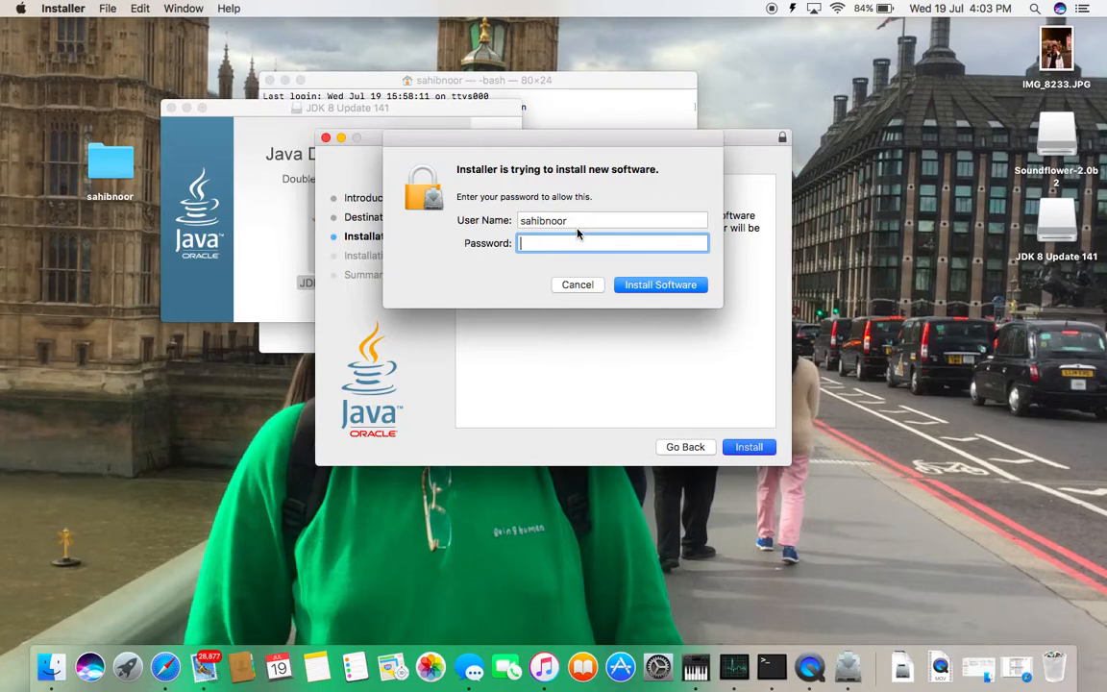
# Authorize the JDK installation by entering the account password
pyautogui.write('•••••••••••')
pyautogui.click(660, 284)
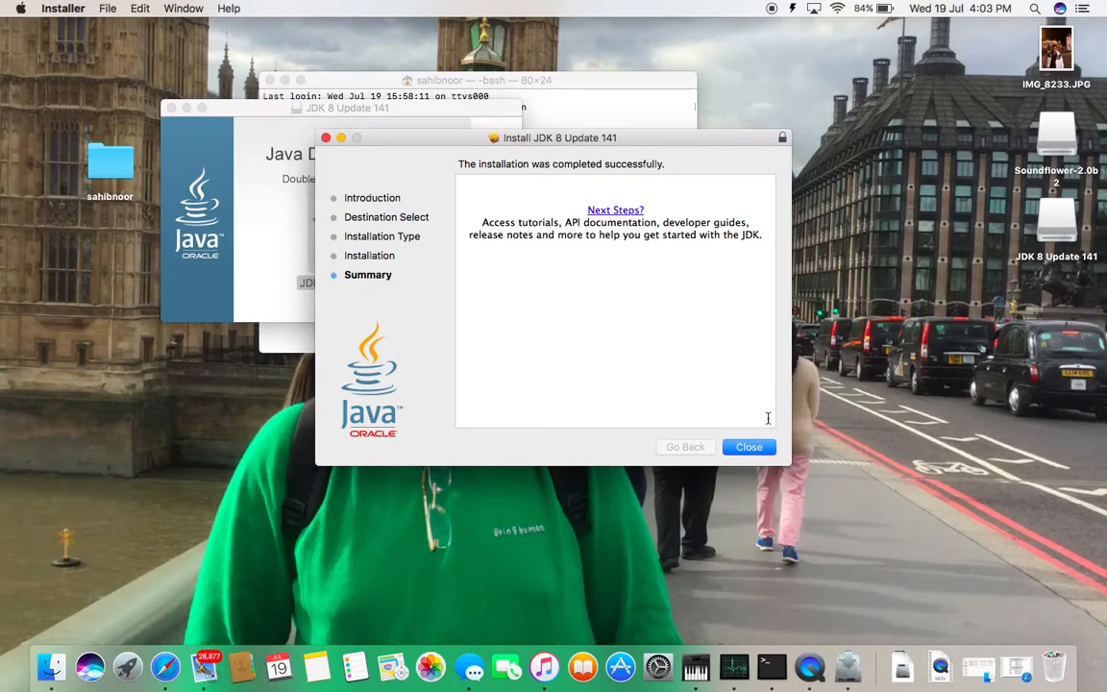
# Close the finished installer, keeping its package, and minimize the JDK 8 Update 141 and Terminal windows
pyautogui.click(747, 448)
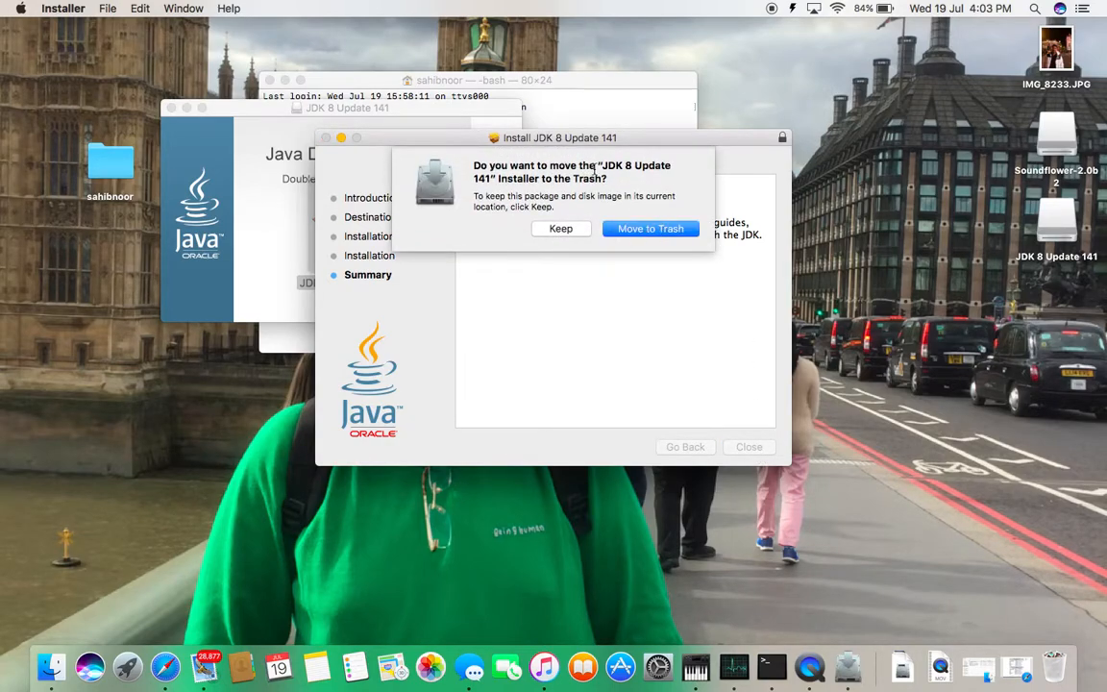
pyautogui.click(563, 228)
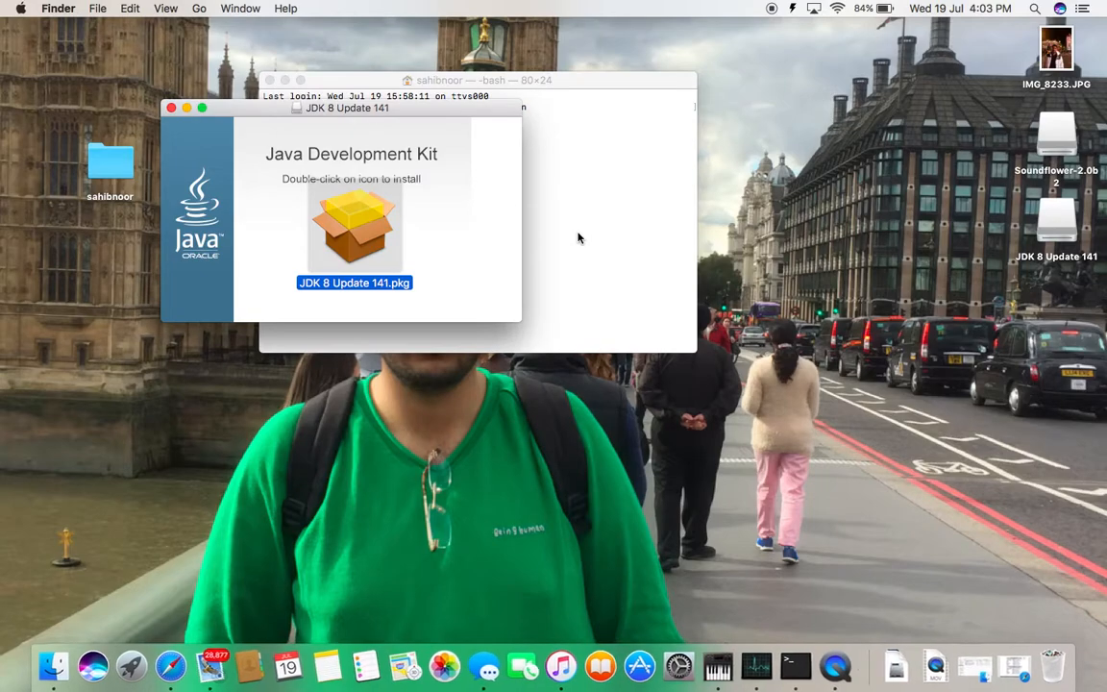
pyautogui.click(186, 108)
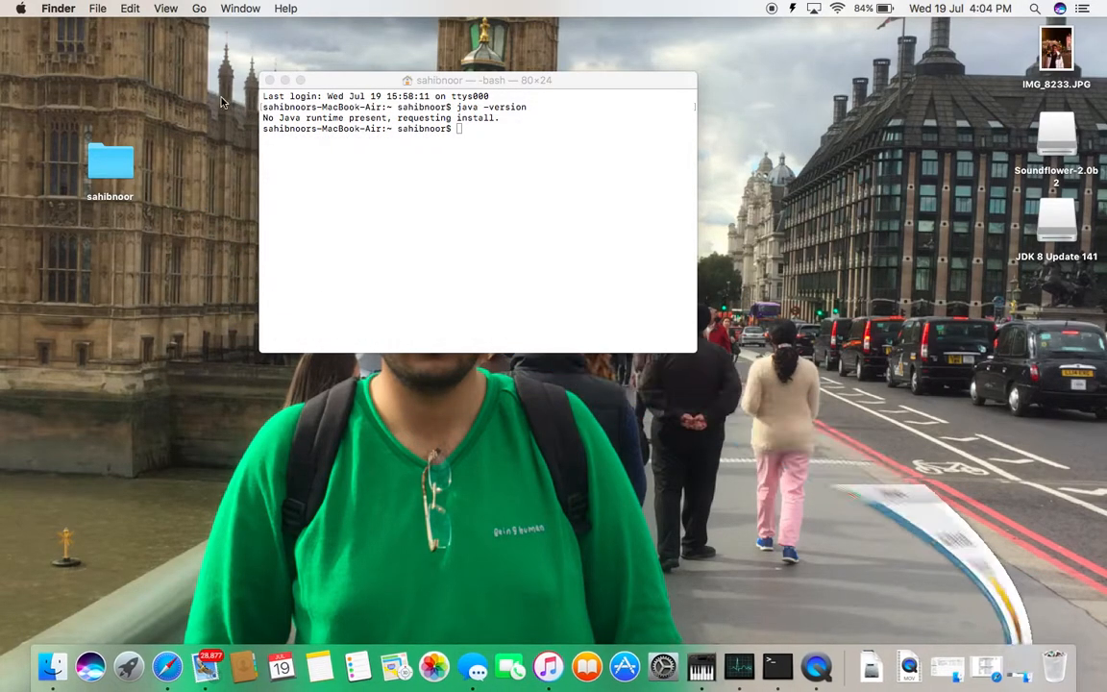
pyautogui.click(285, 81)
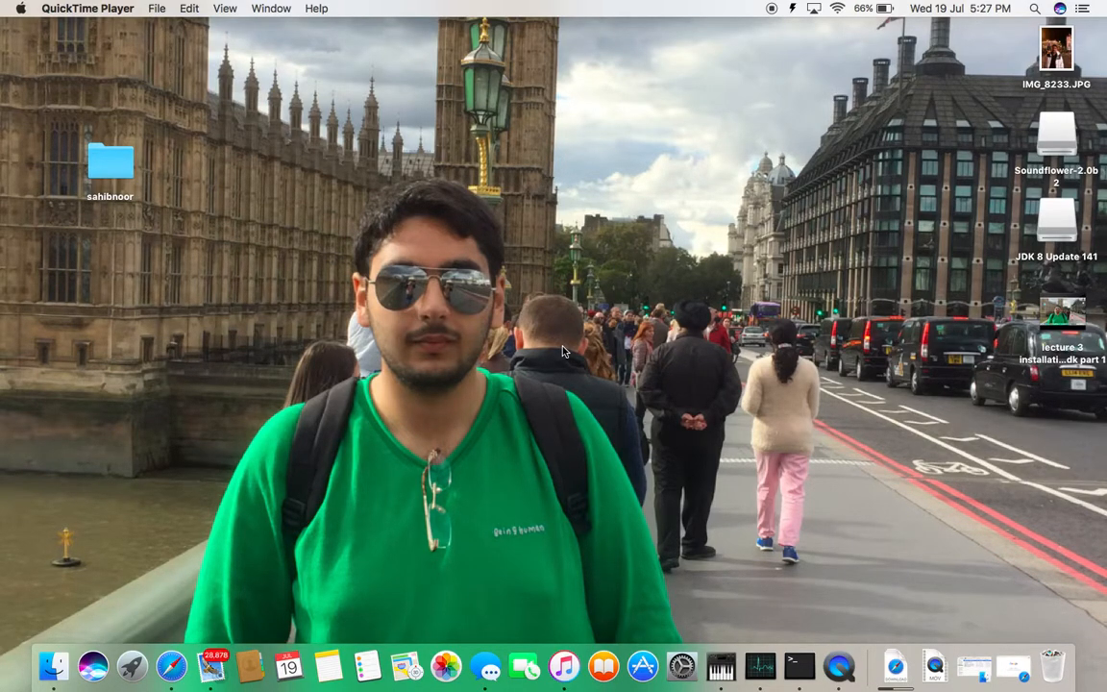
# Switch to Safari and search Google for "eclipse download for mac"
pyautogui.click(170, 666)
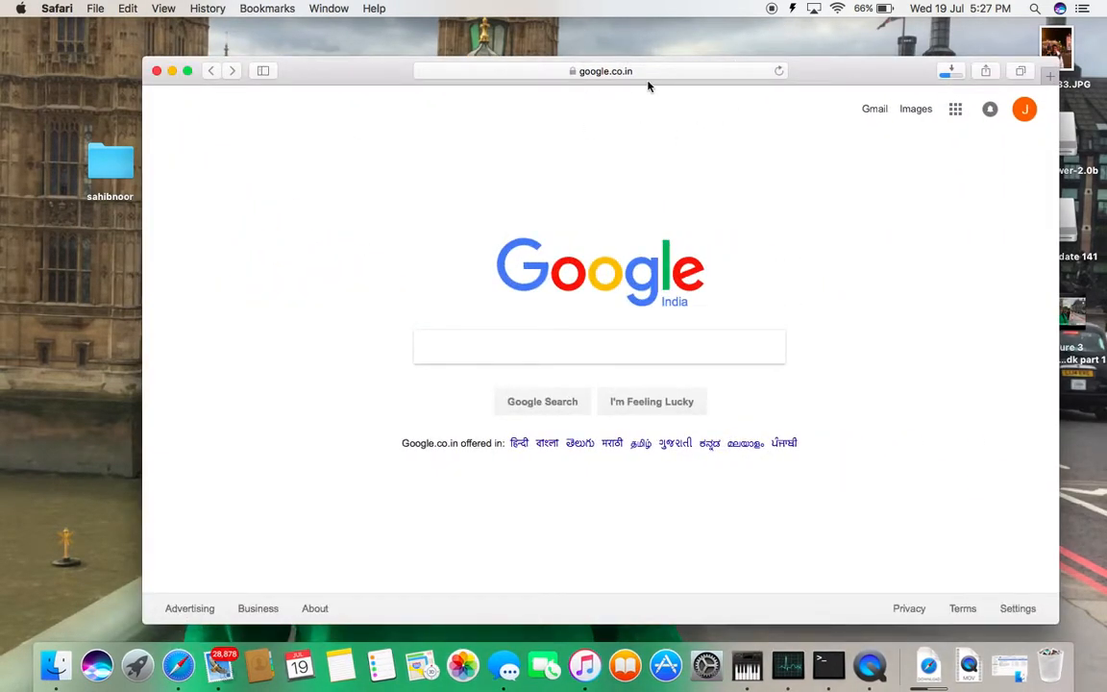
pyautogui.click(659, 355)
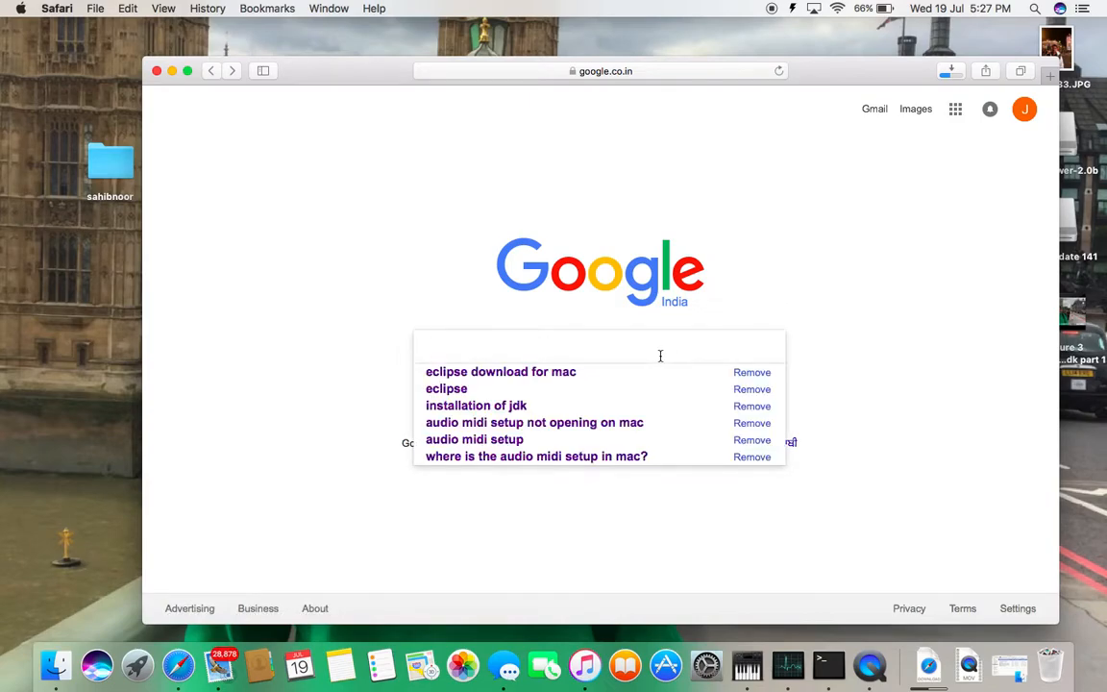
pyautogui.press('Down')
pyautogui.press('Return')
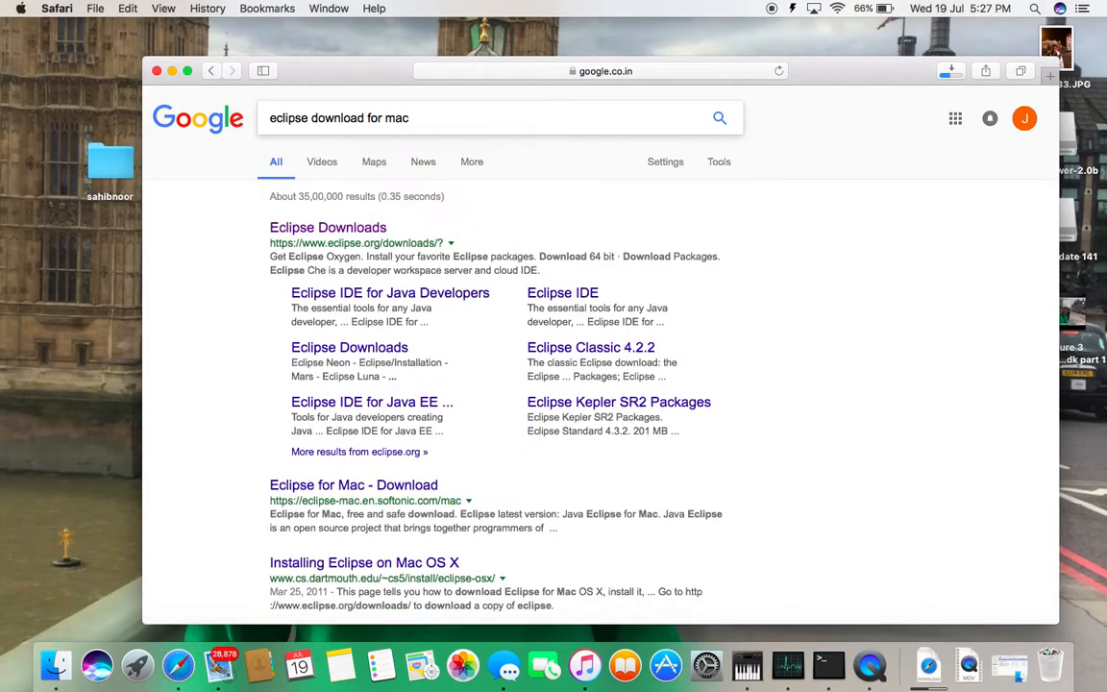
# Open the Eclipse Downloads result on eclipse.org and go to the list of Eclipse Oxygen download packages
pyautogui.click(327, 229)
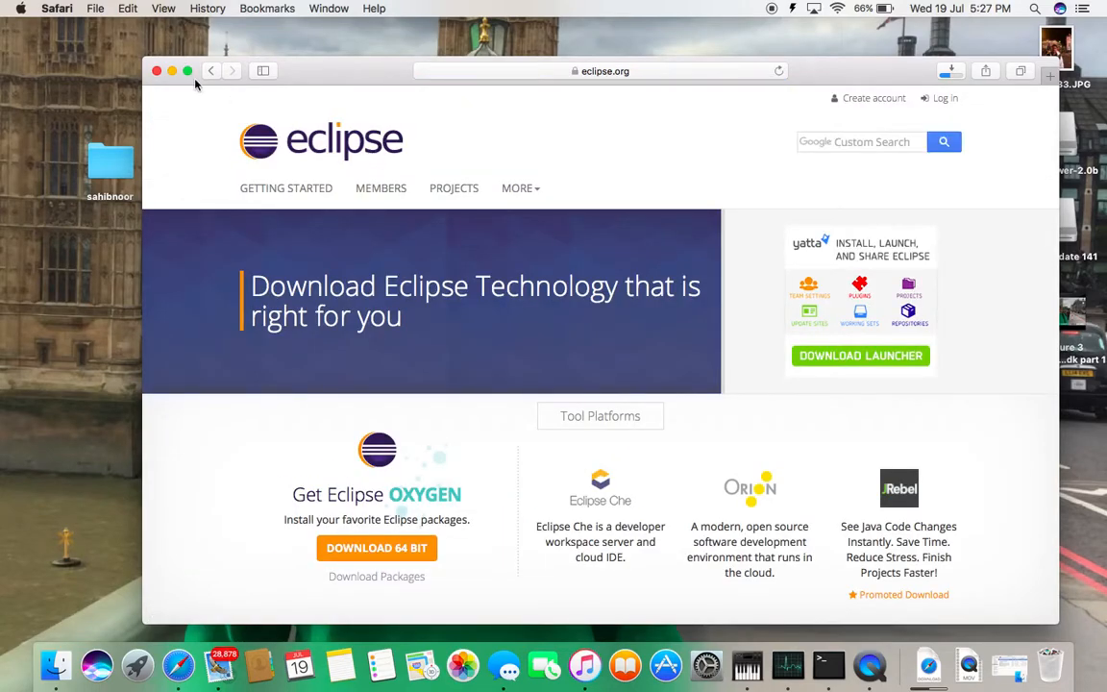
pyautogui.scroll(-2, 386, 362)
pyautogui.scroll(-1, 386, 362)
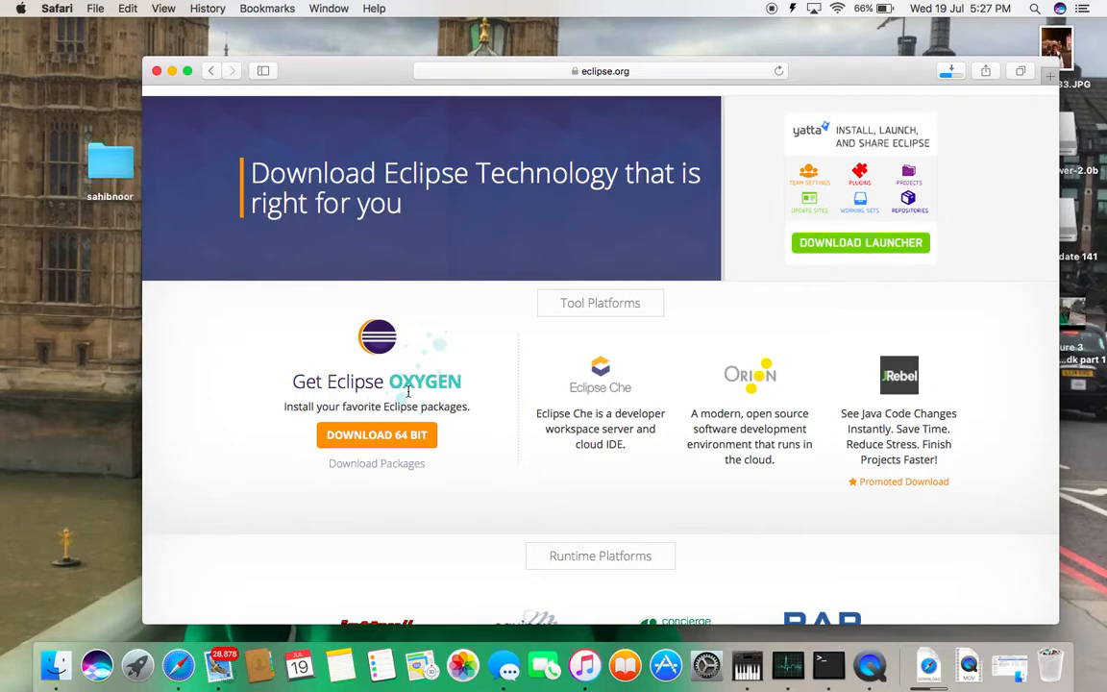
pyautogui.click(380, 471)
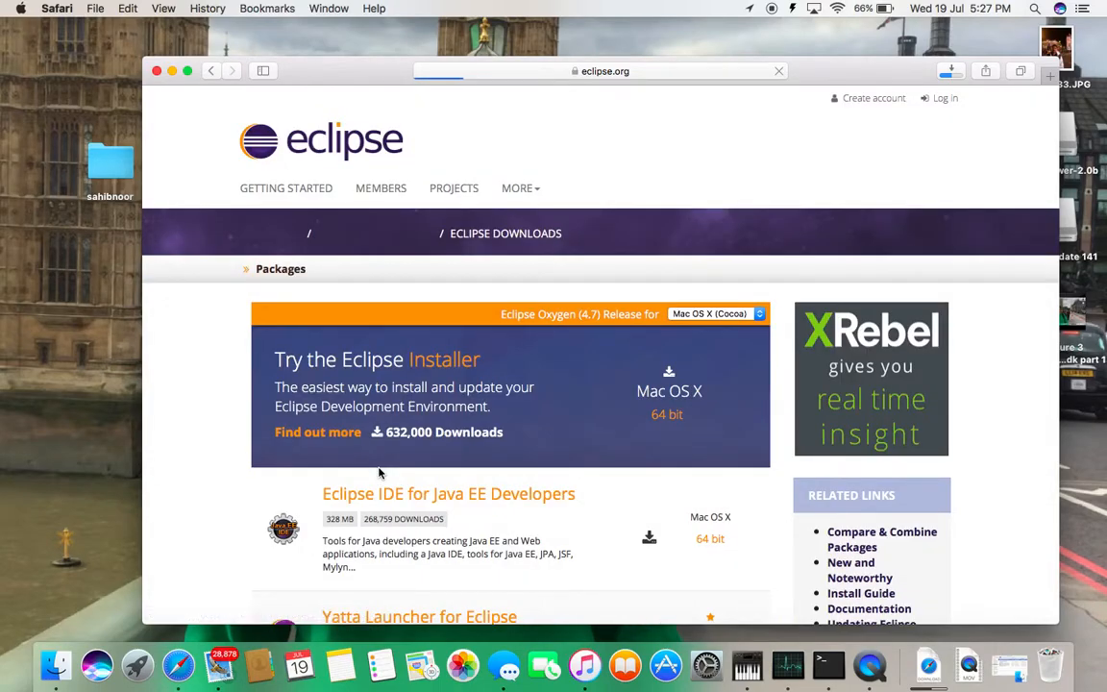
pyautogui.scroll(-5, 380, 471)
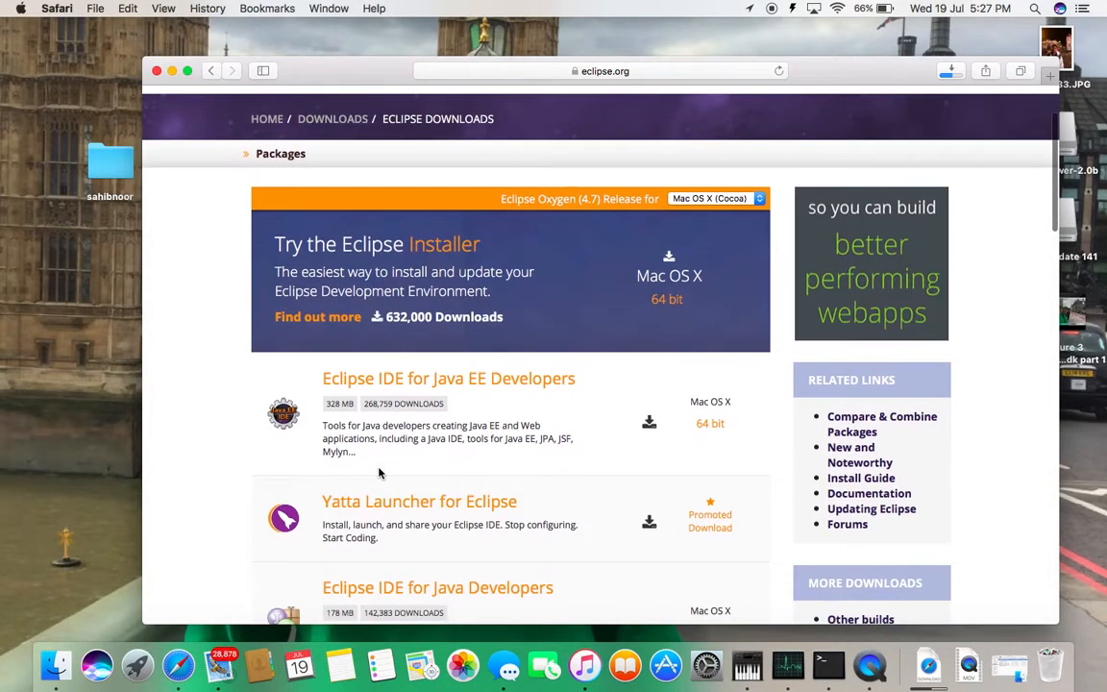
# Download the Eclipse IDE for Java EE Developers disk image for Mac OS X (Cocoa) 64-bit from the offered mirror
pyautogui.scroll(-2, 380, 465)
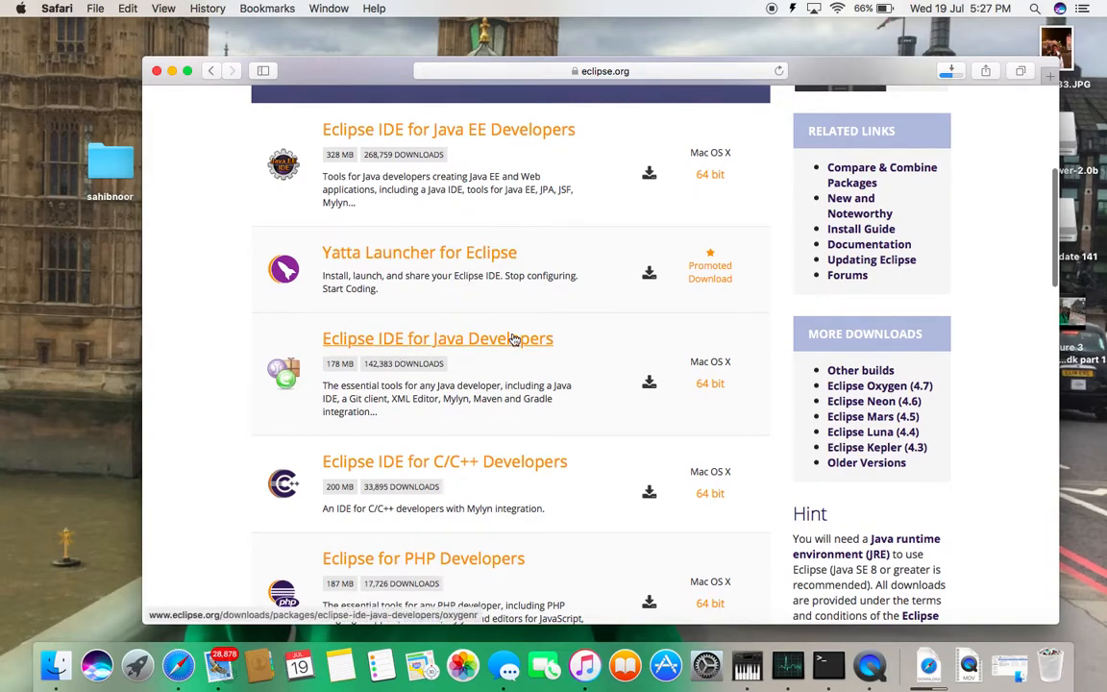
pyautogui.scroll(4, 512, 337)
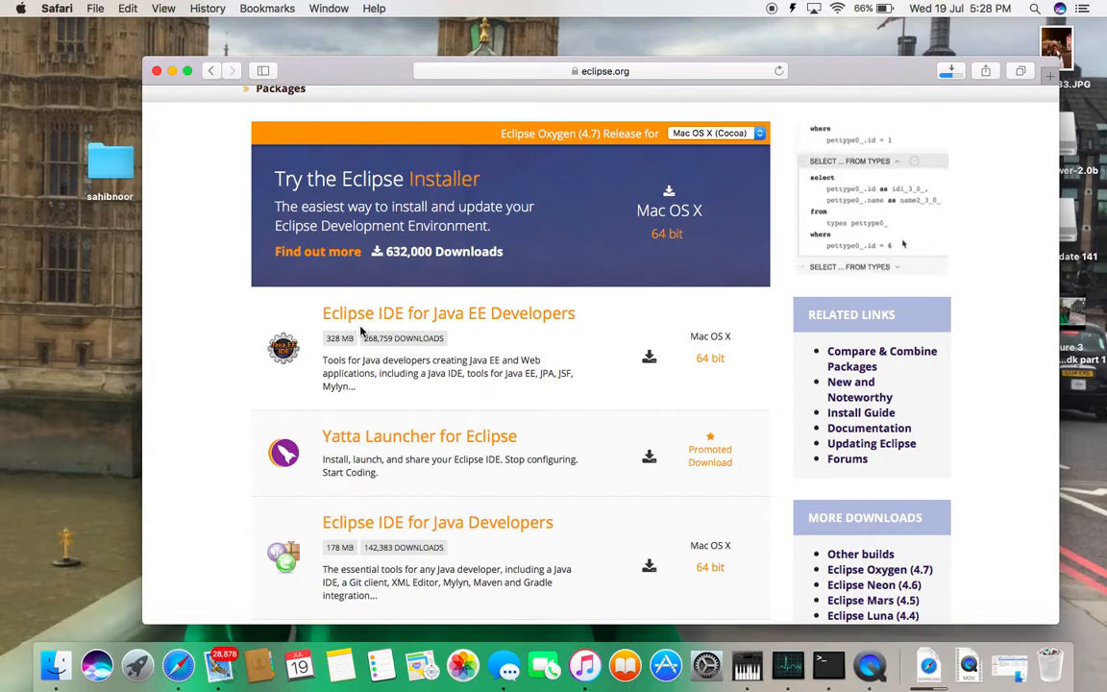
pyautogui.click(566, 318)
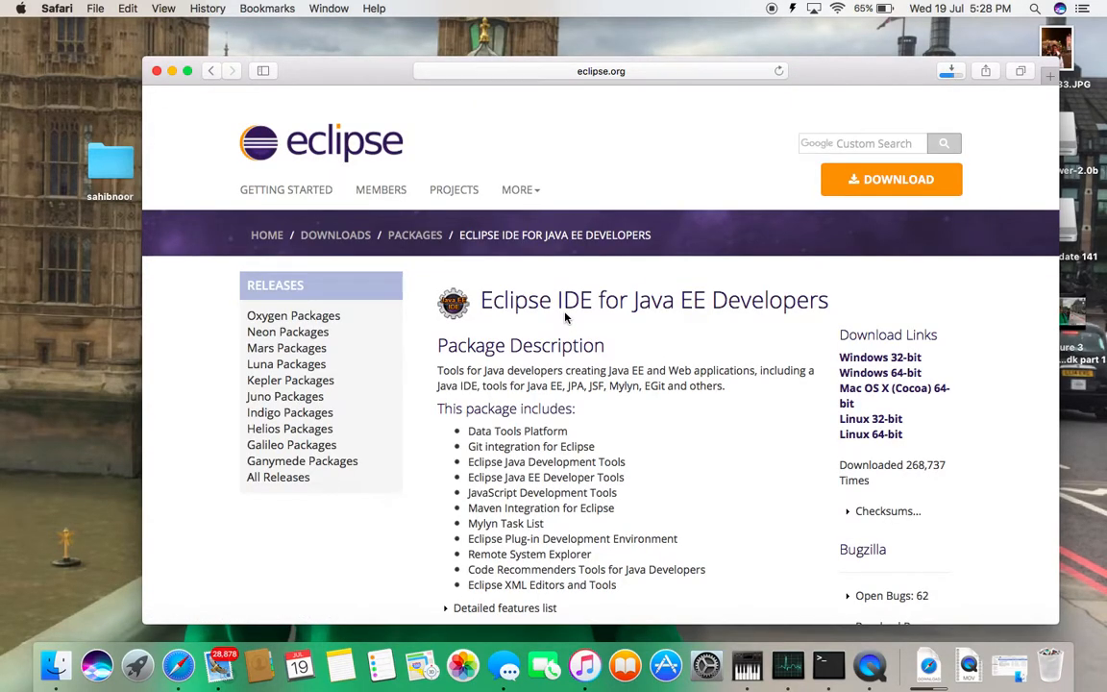
pyautogui.scroll(-5, 687, 501)
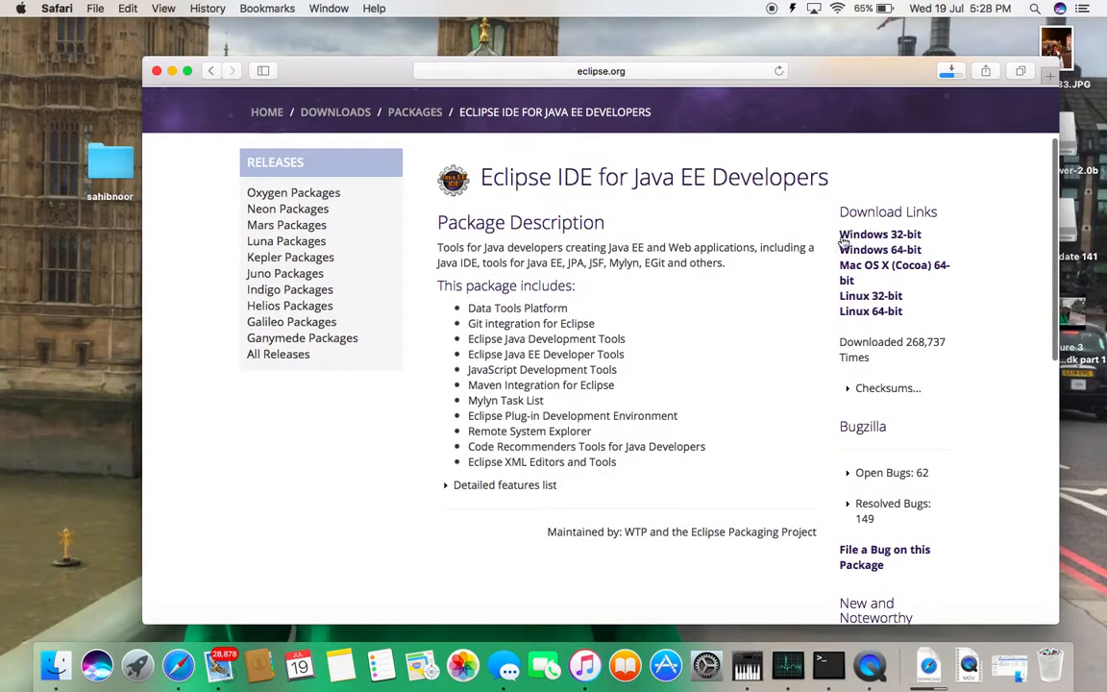
pyautogui.click(895, 275)
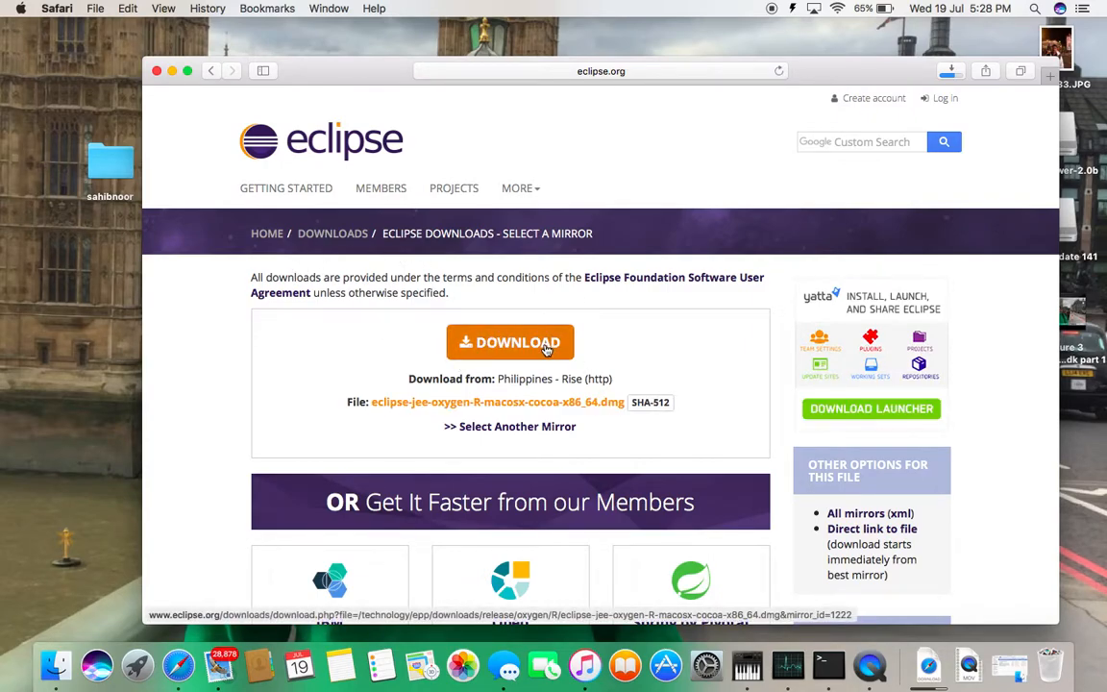
pyautogui.click(544, 349)
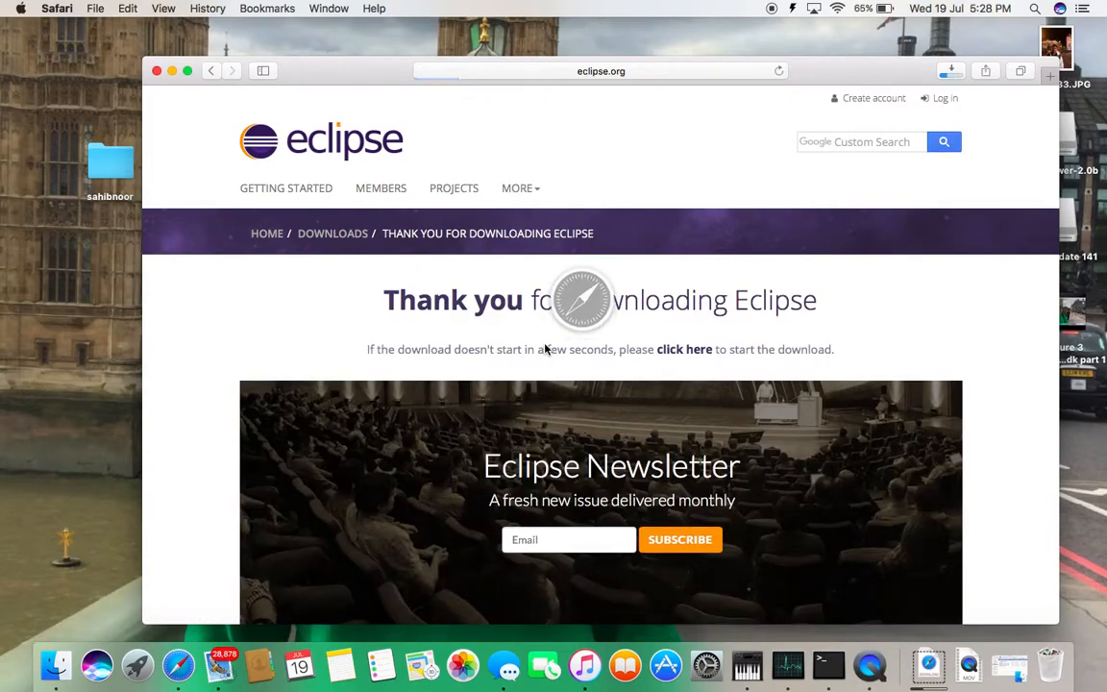
# Stop the newer duplicate Eclipse download in Safari's downloads list and leave the earlier one running
pyautogui.scroll(-3, 545, 349)
pyautogui.scroll(3, 545, 336)
pyautogui.scroll(-1, 545, 336)
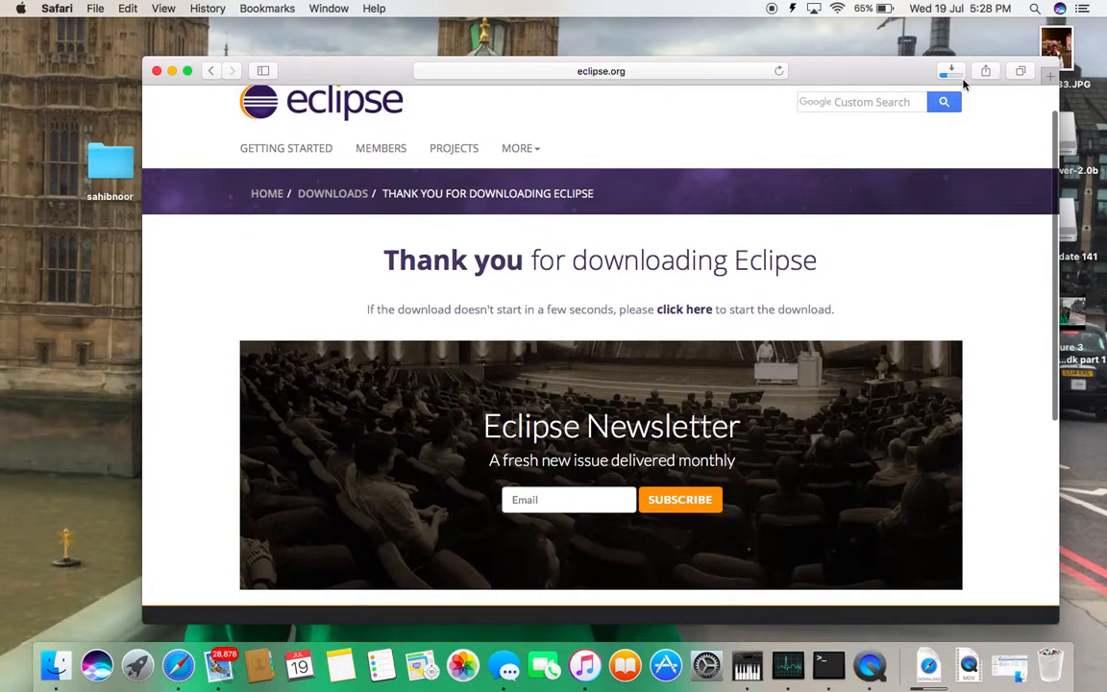
pyautogui.click(962, 74)
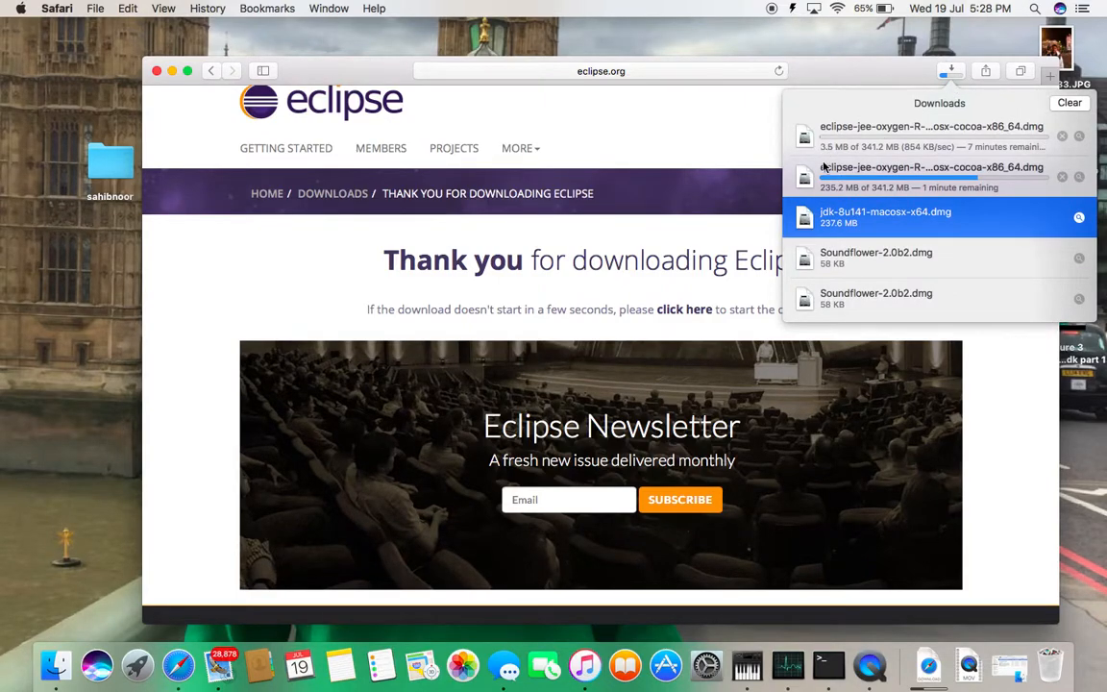
pyautogui.click(876, 186)
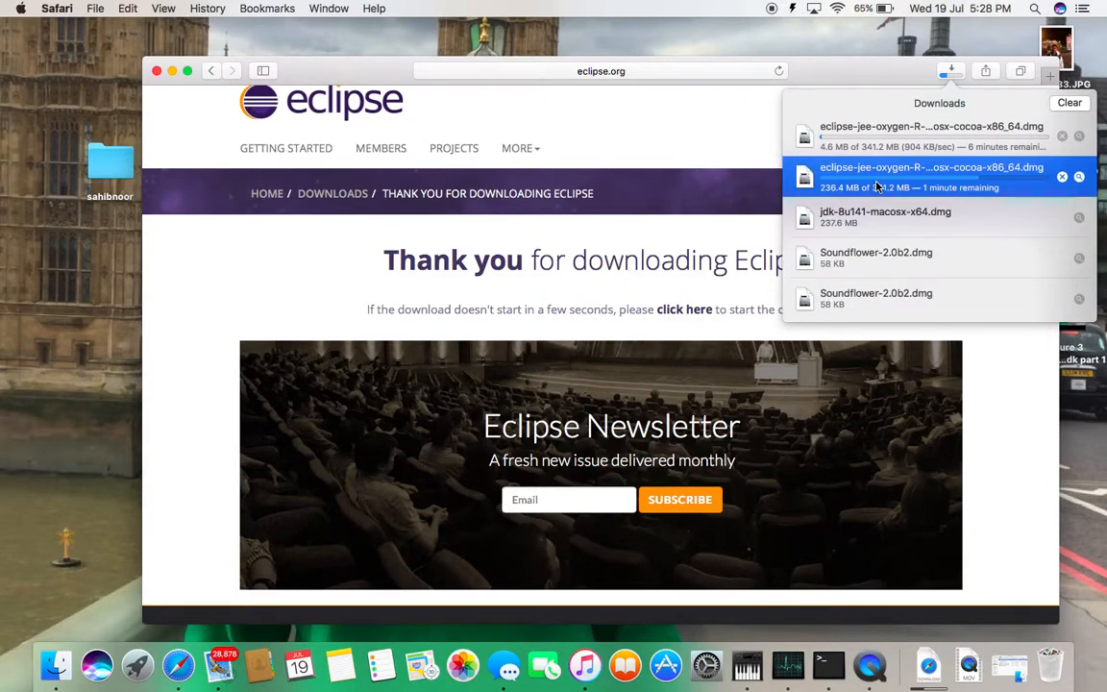
pyautogui.click(1064, 140)
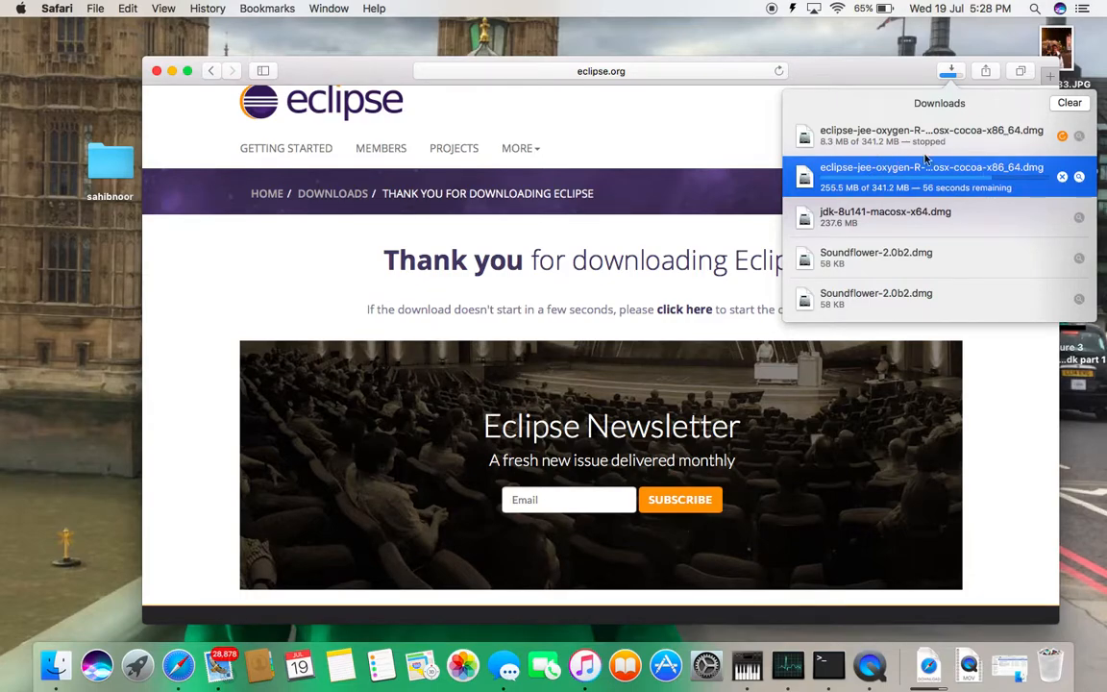
# Minimize Safari, check the Eclipse downloads in the Finder Downloads folder, and return to Safari
pyautogui.click(173, 73)
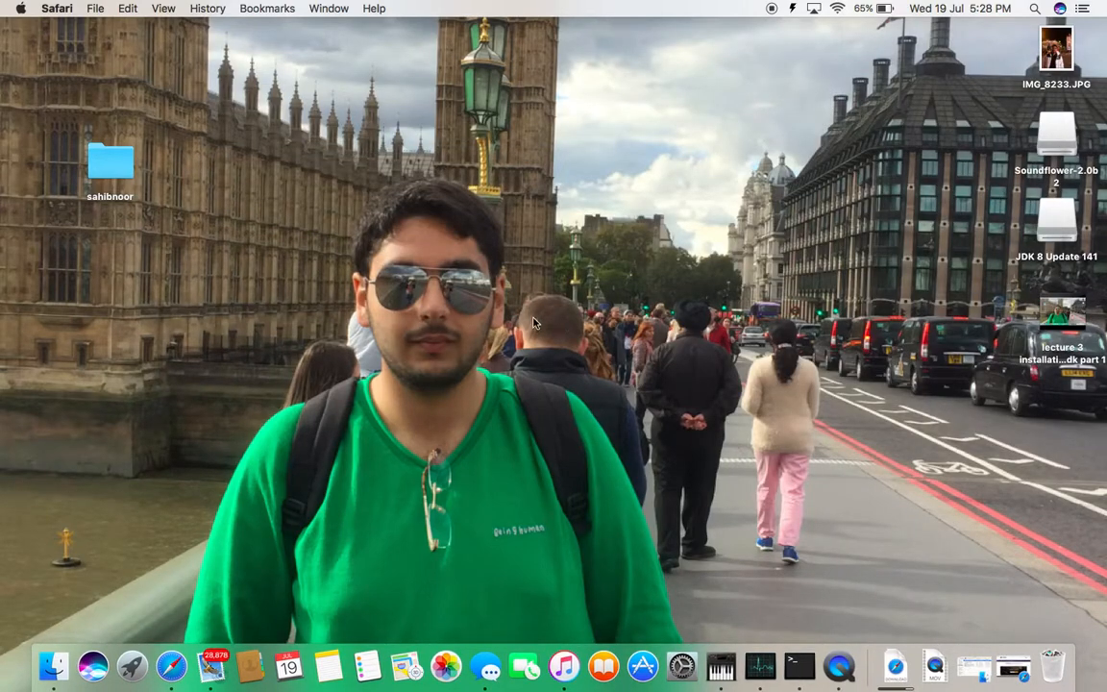
pyautogui.click(895, 666)
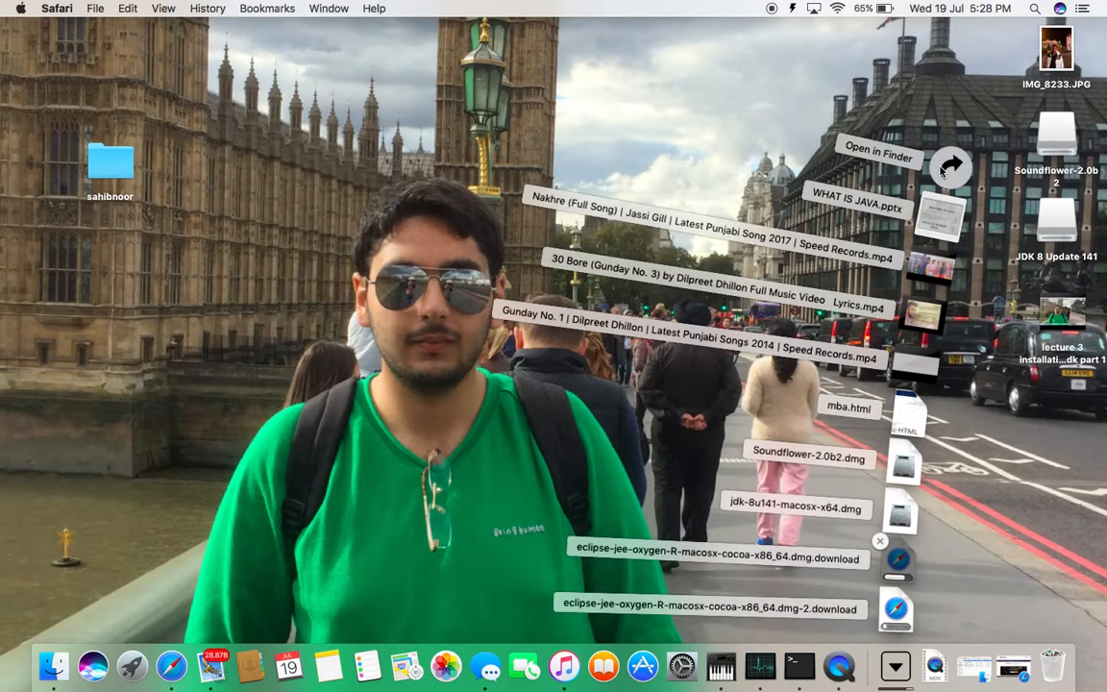
pyautogui.click(948, 167)
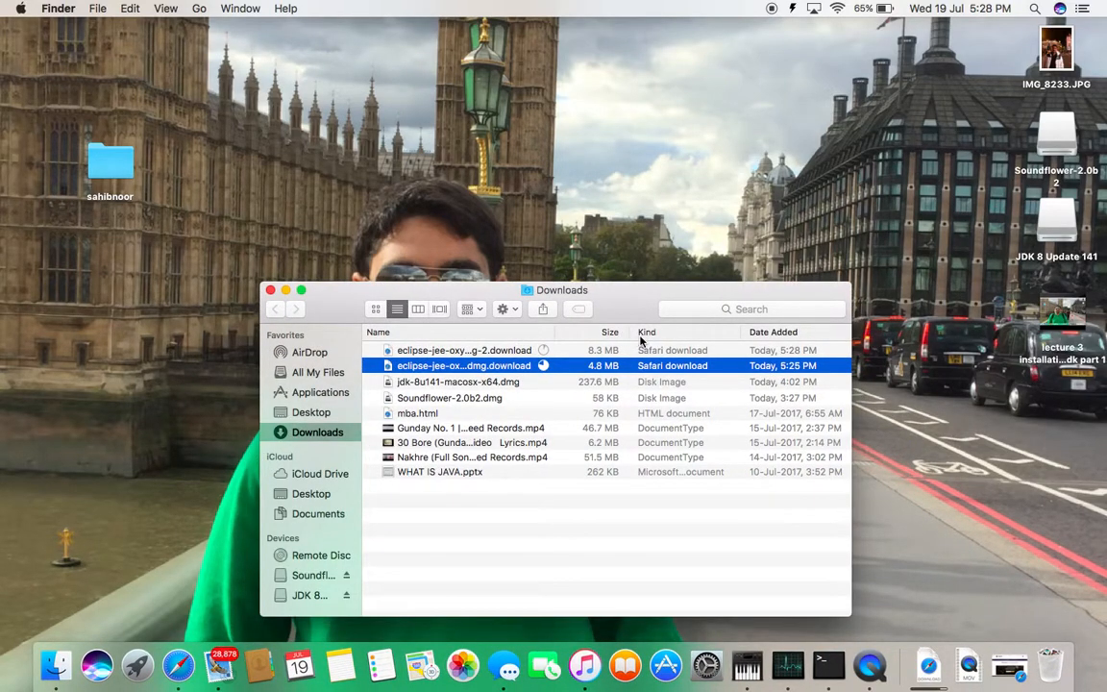
pyautogui.click(651, 351)
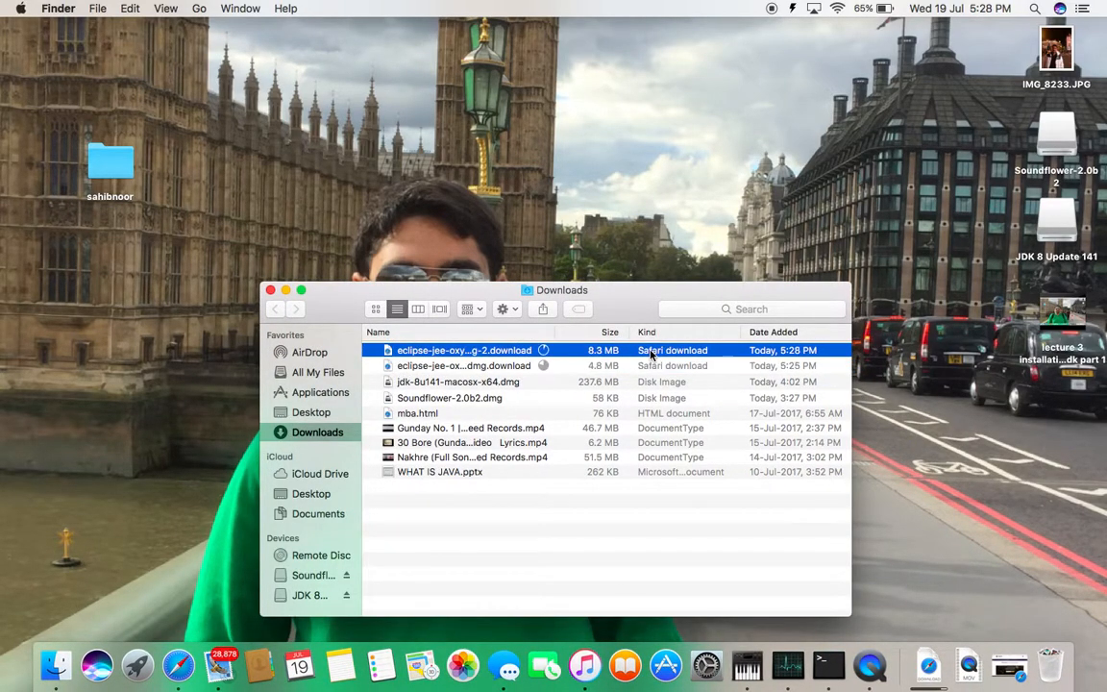
pyautogui.click(270, 290)
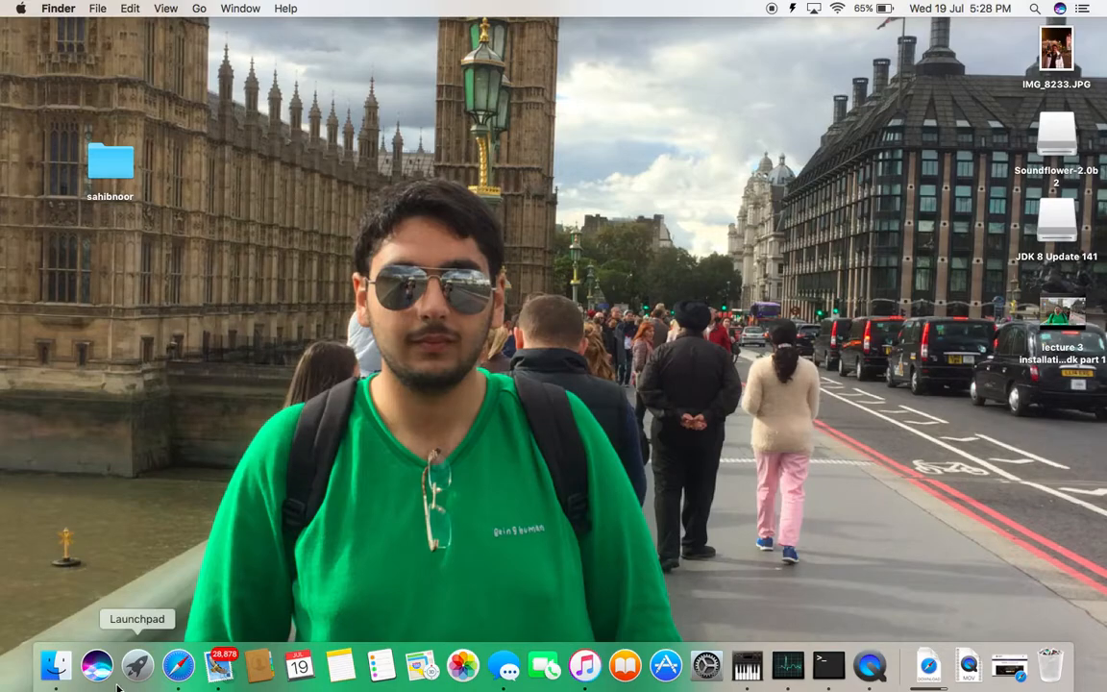
pyautogui.click(178, 665)
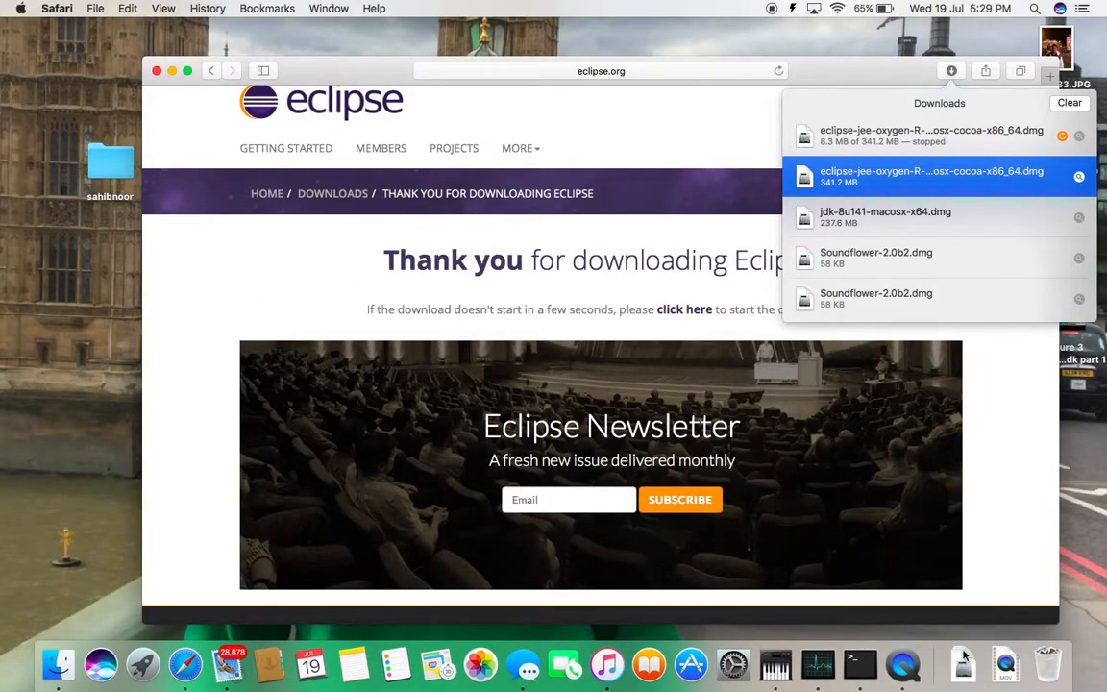
# Open the completed eclipse-jee-oxygen-R-macosx-cocoa-x86_64.dmg from the Downloads folder in Finder, then put the Downloads and Safari windows away
pyautogui.click(960, 685)
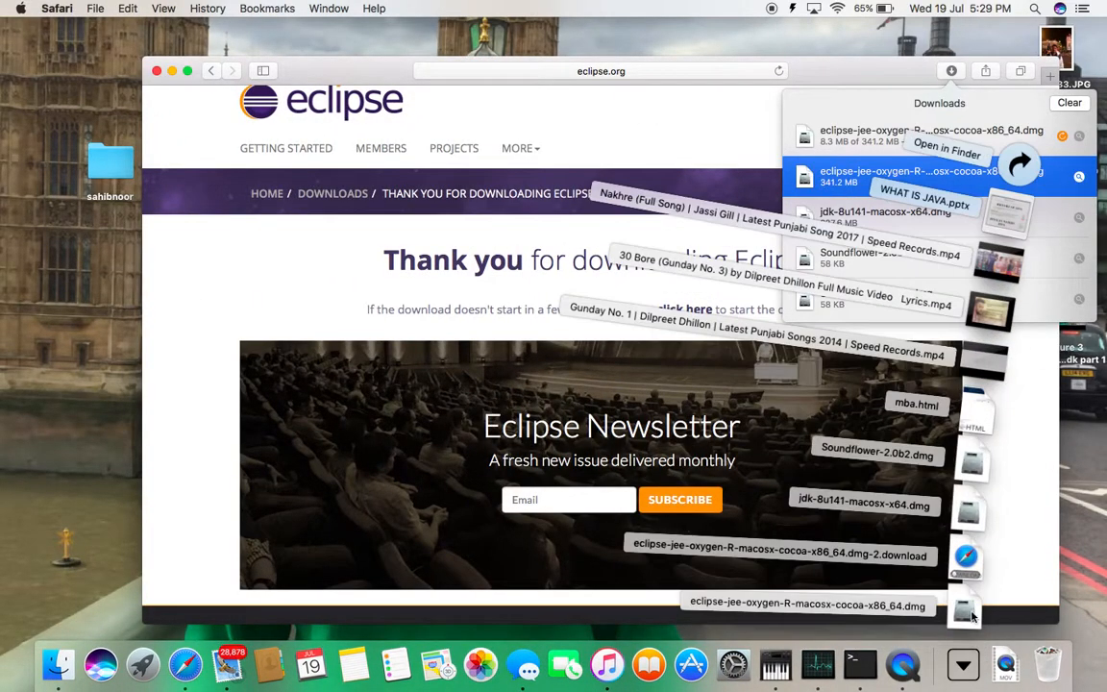
pyautogui.click(1021, 180)
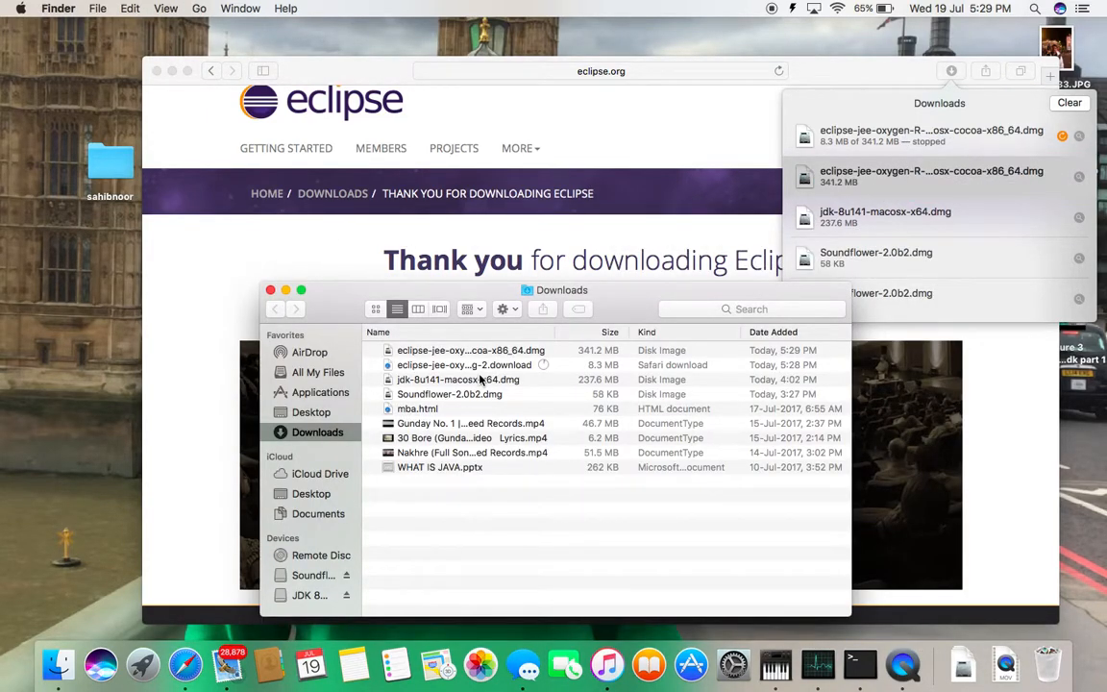
pyautogui.click(519, 352)
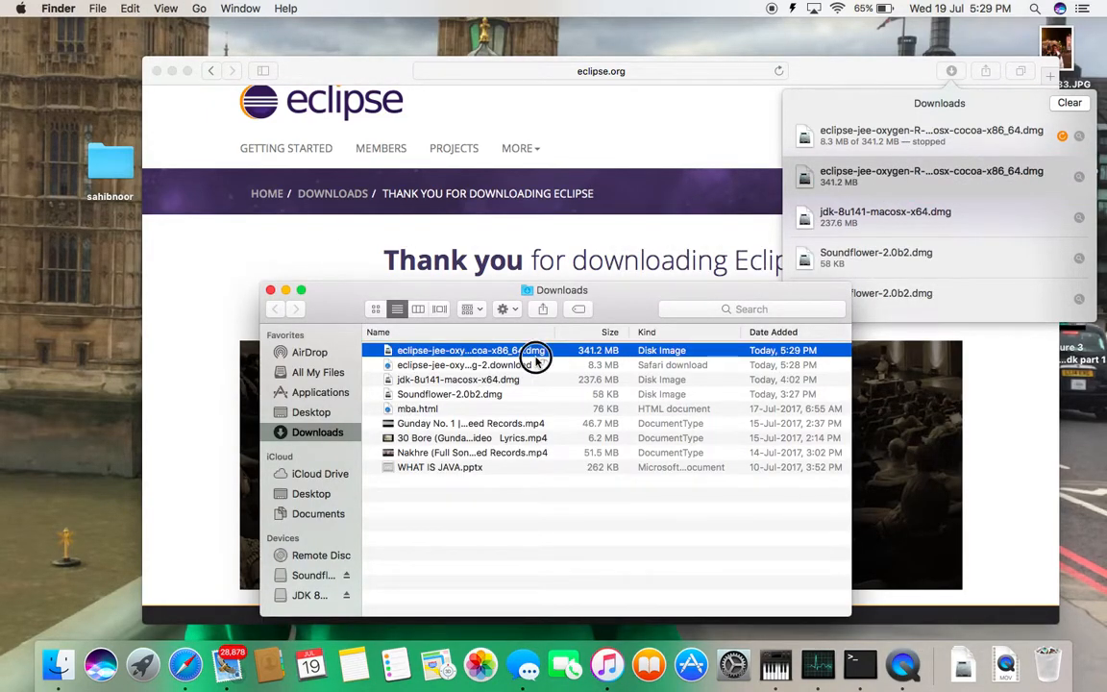
pyautogui.click(475, 366)
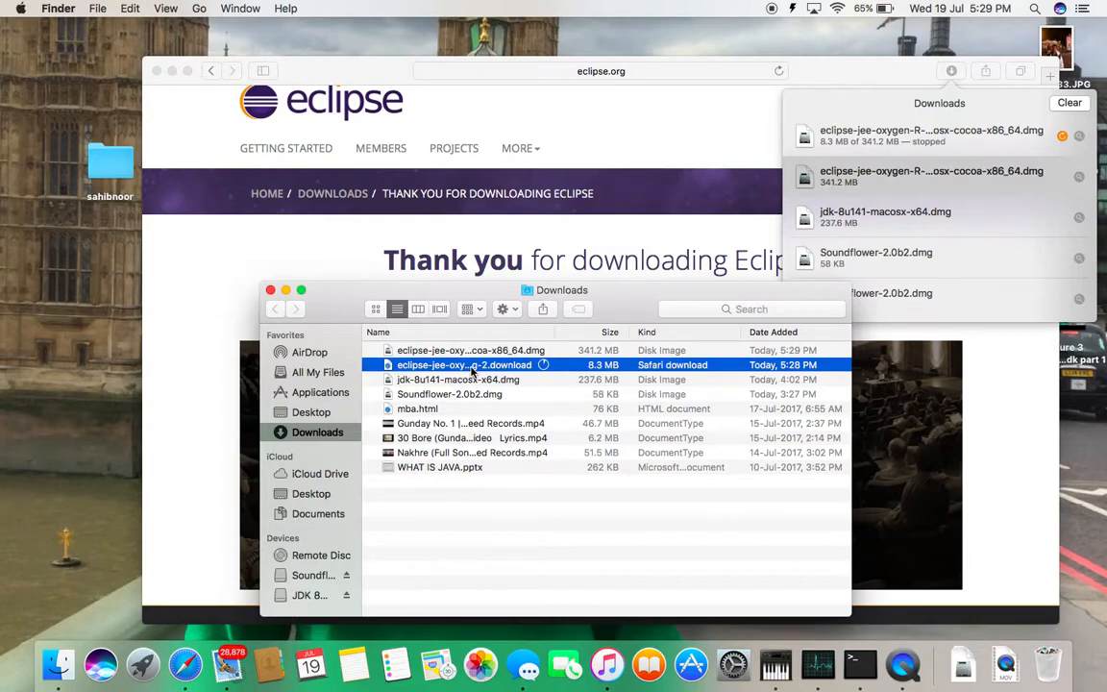
pyautogui.click(557, 351)
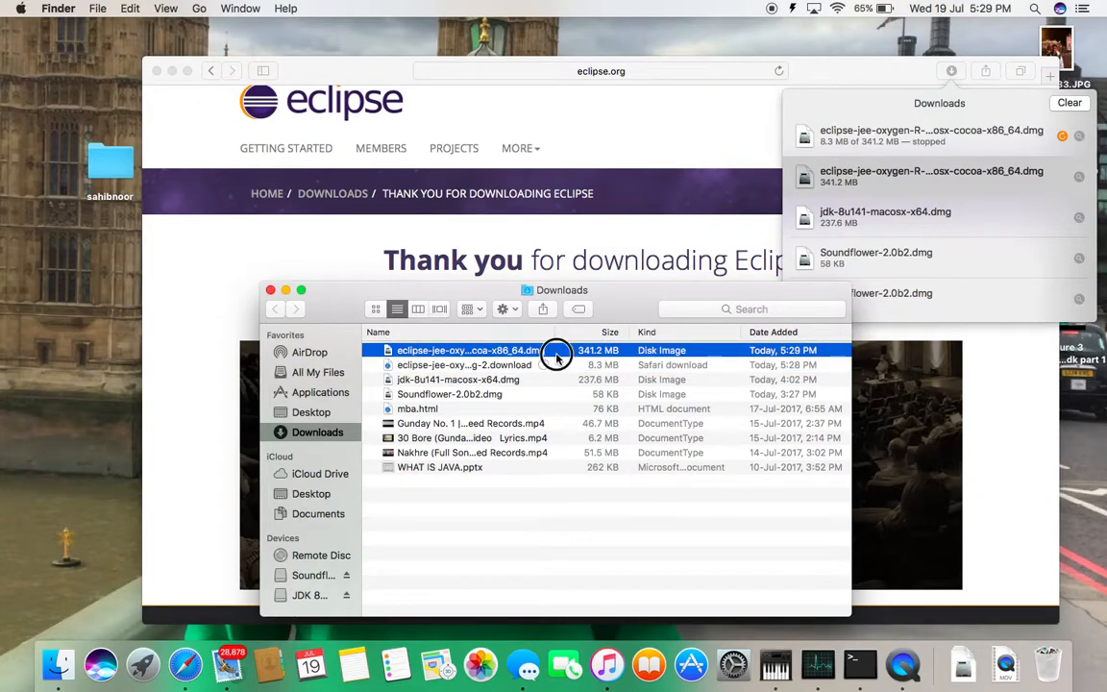
pyautogui.doubleClick(621, 353)
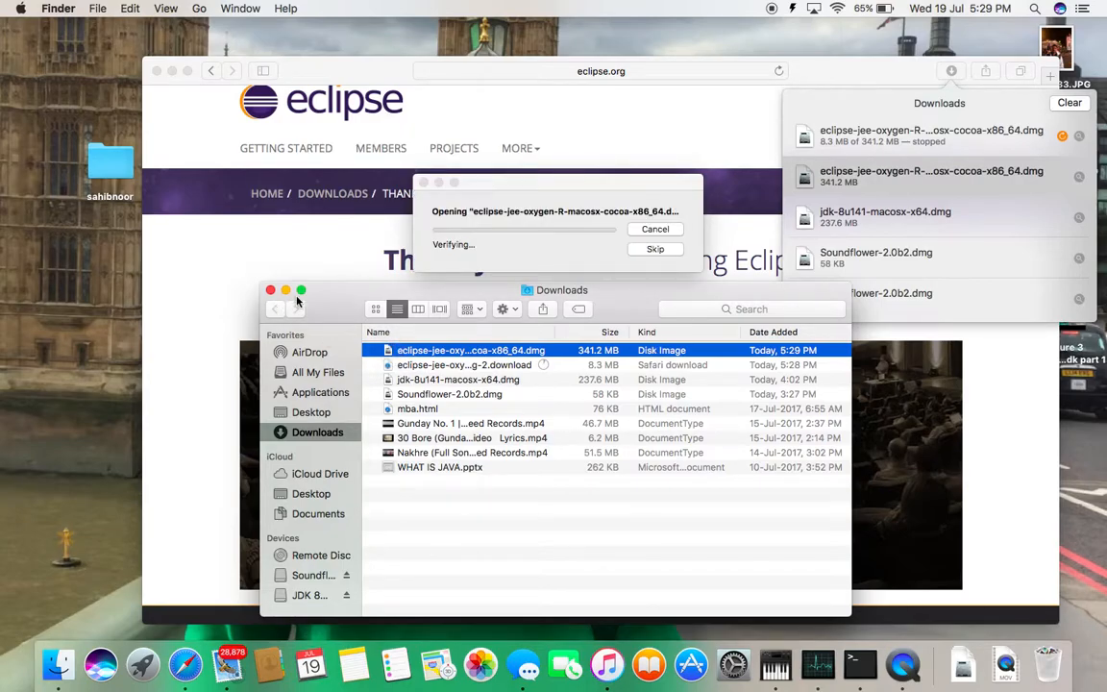
pyautogui.click(270, 289)
pyautogui.click(173, 71)
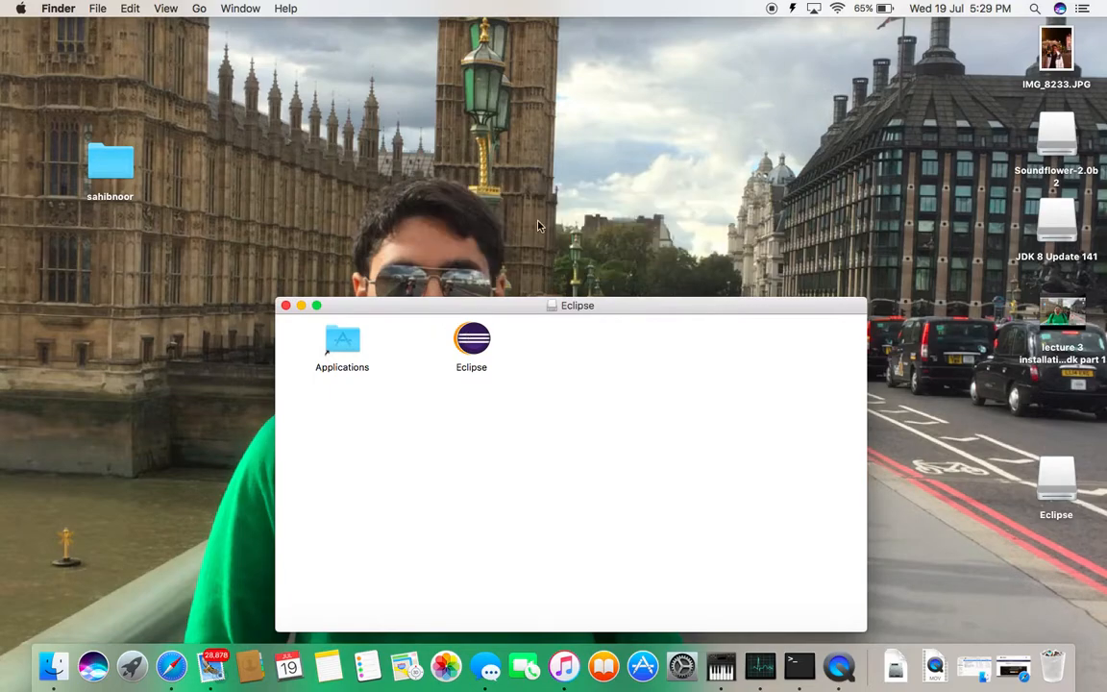
# Start the Eclipse application from the mounted disk image and allow the downloaded application to open
pyautogui.moveTo(544, 301); pyautogui.dragTo(601, 172)
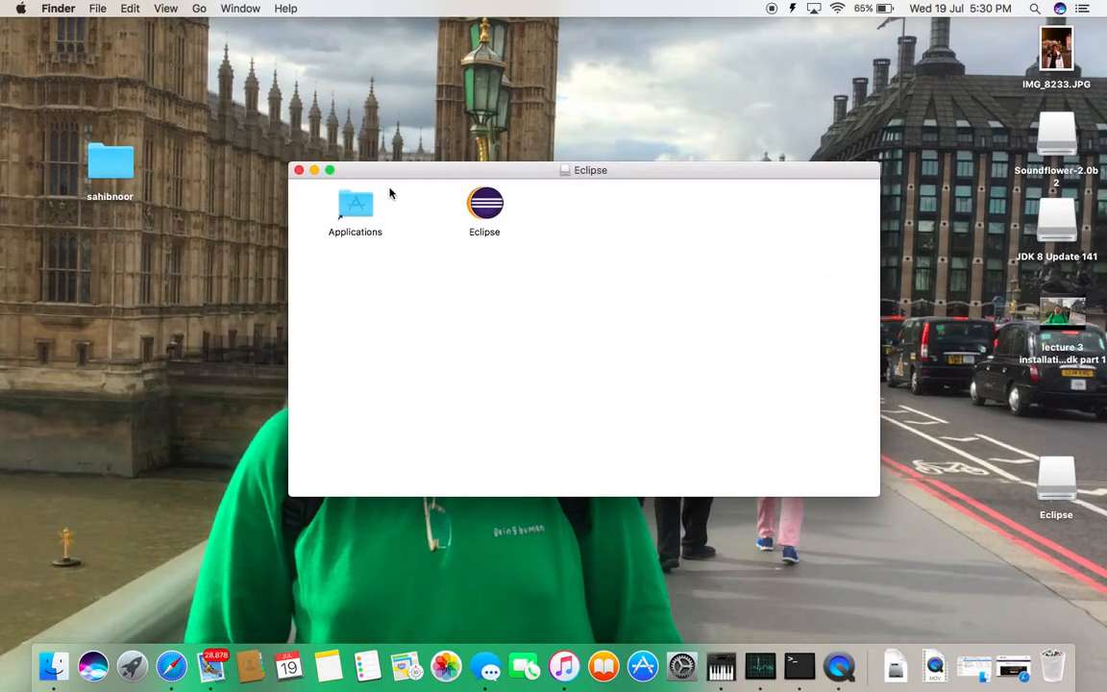
pyautogui.doubleClick(481, 207)
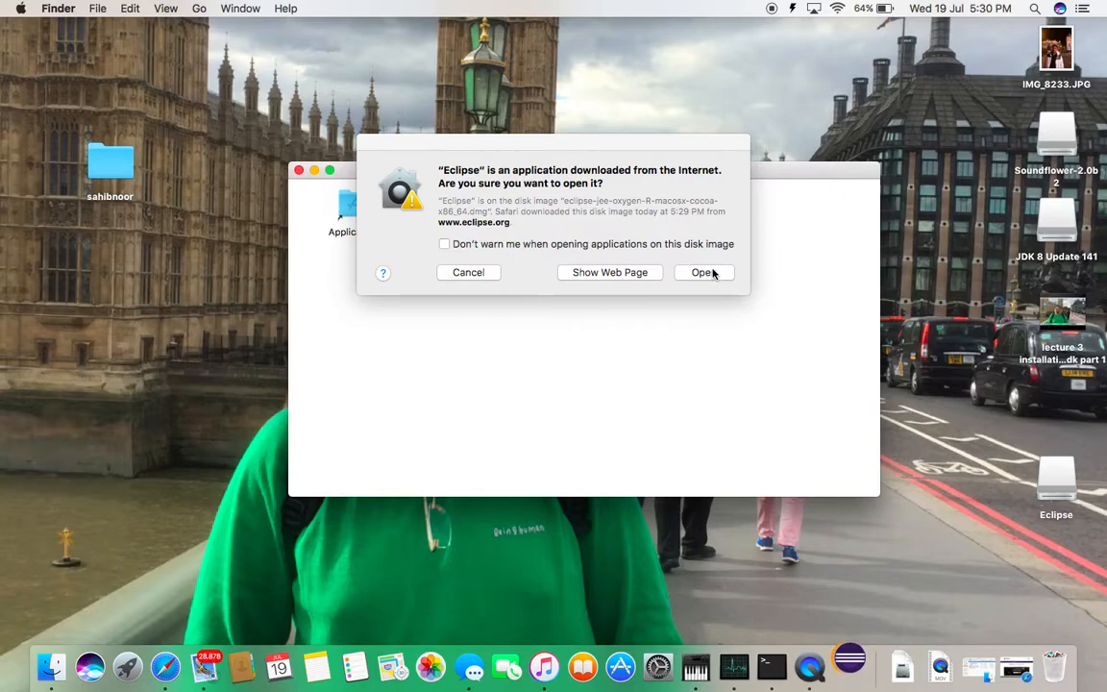
pyautogui.click(706, 273)
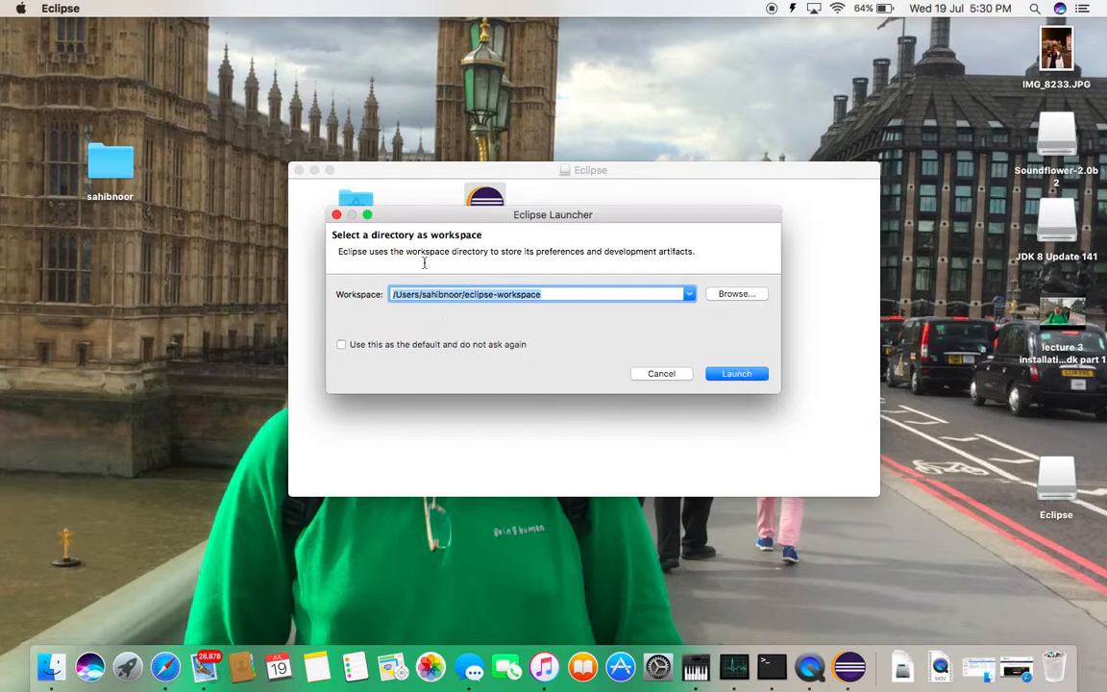
# Launch Eclipse with the default eclipse-workspace directory and show its window full screen
pyautogui.click(580, 295)
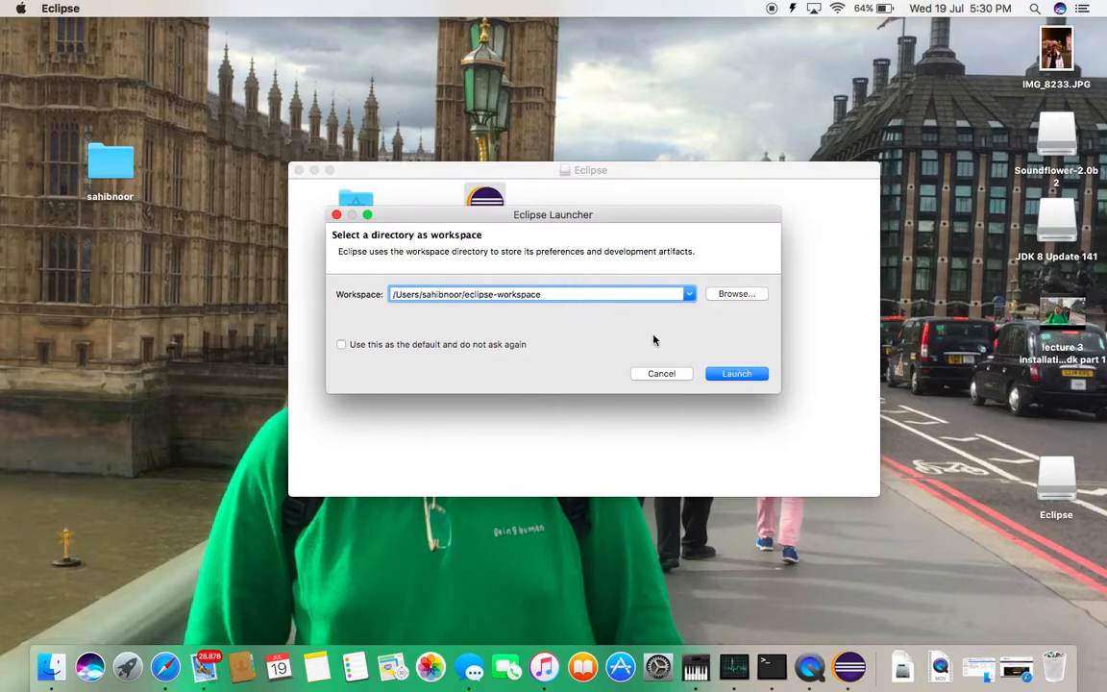
pyautogui.click(736, 374)
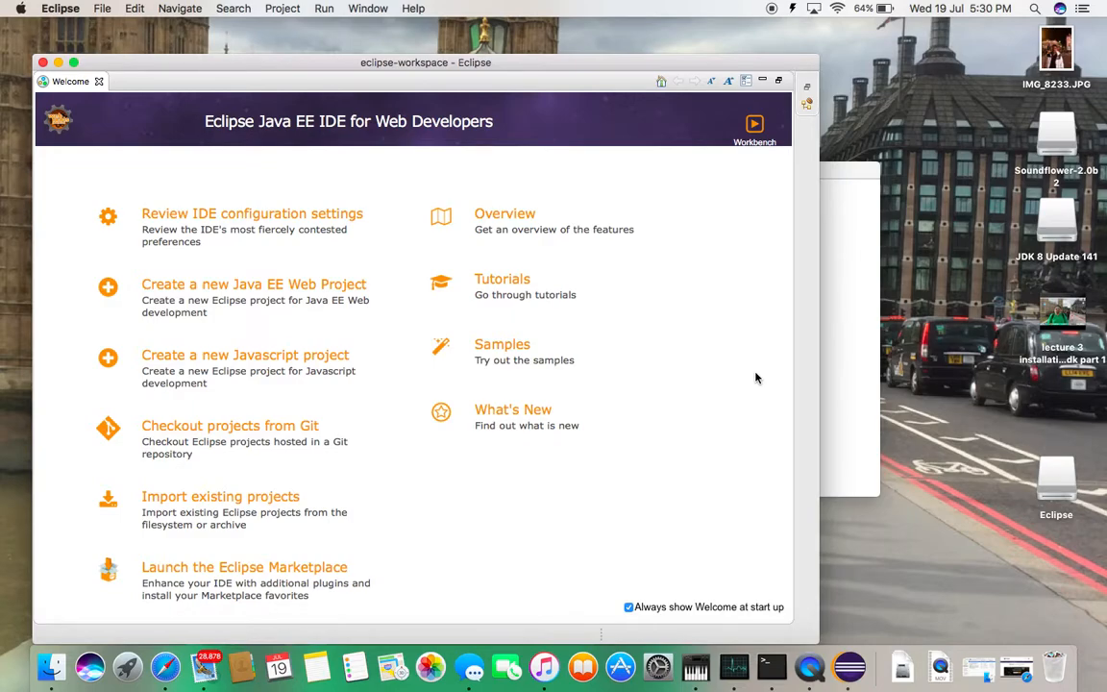
pyautogui.click(73, 62)
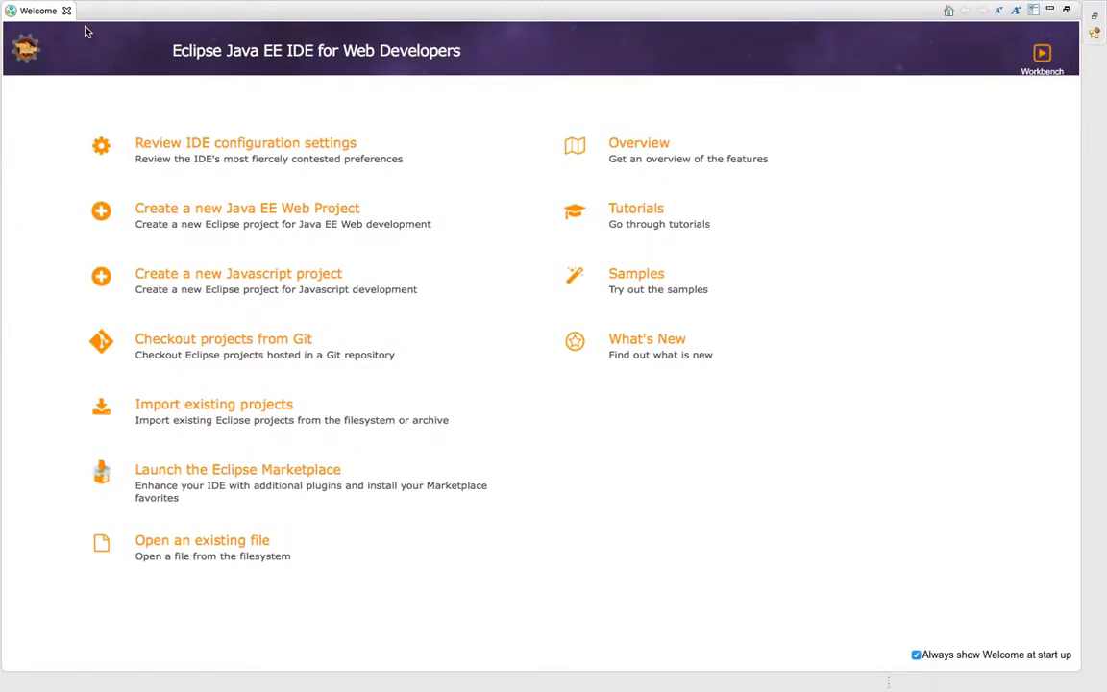
# Create a new Java project named "hello world" with the default location and the JavaSE-1.8 execution environment
pyautogui.click(104, 11)
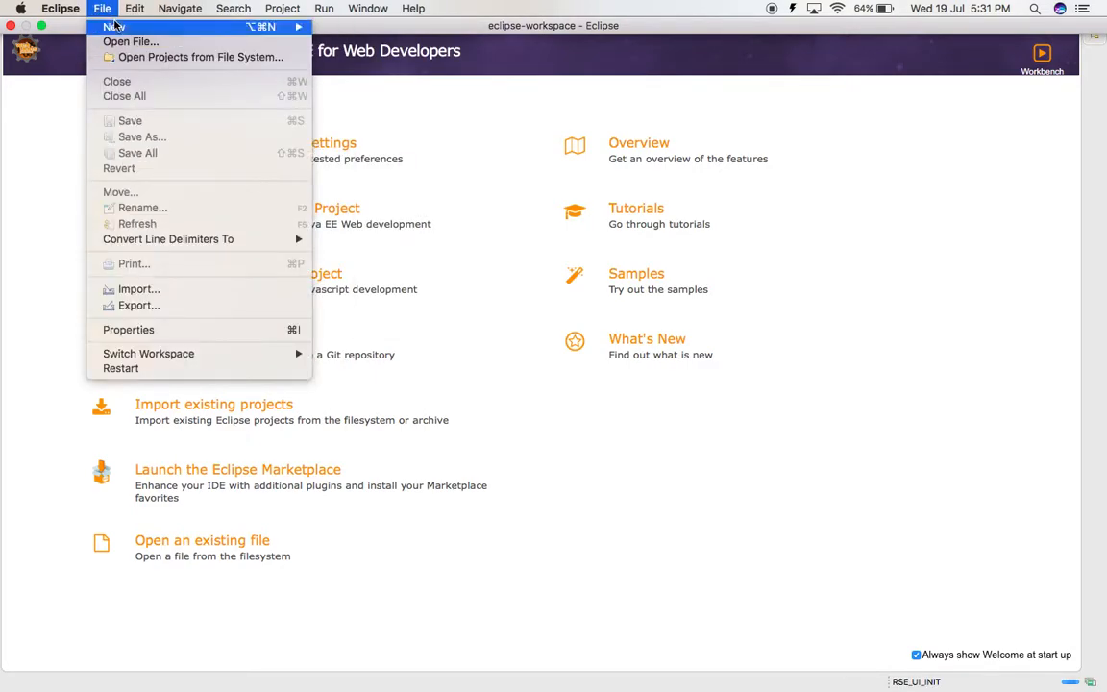
pyautogui.moveTo(114, 26)
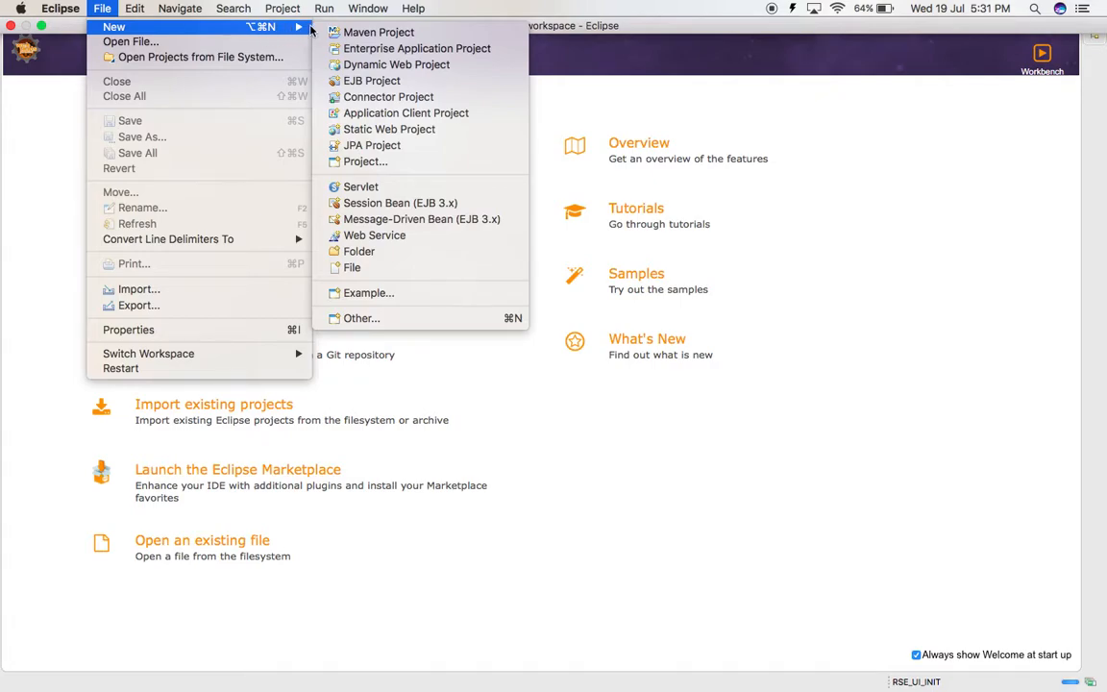
pyautogui.click(361, 163)
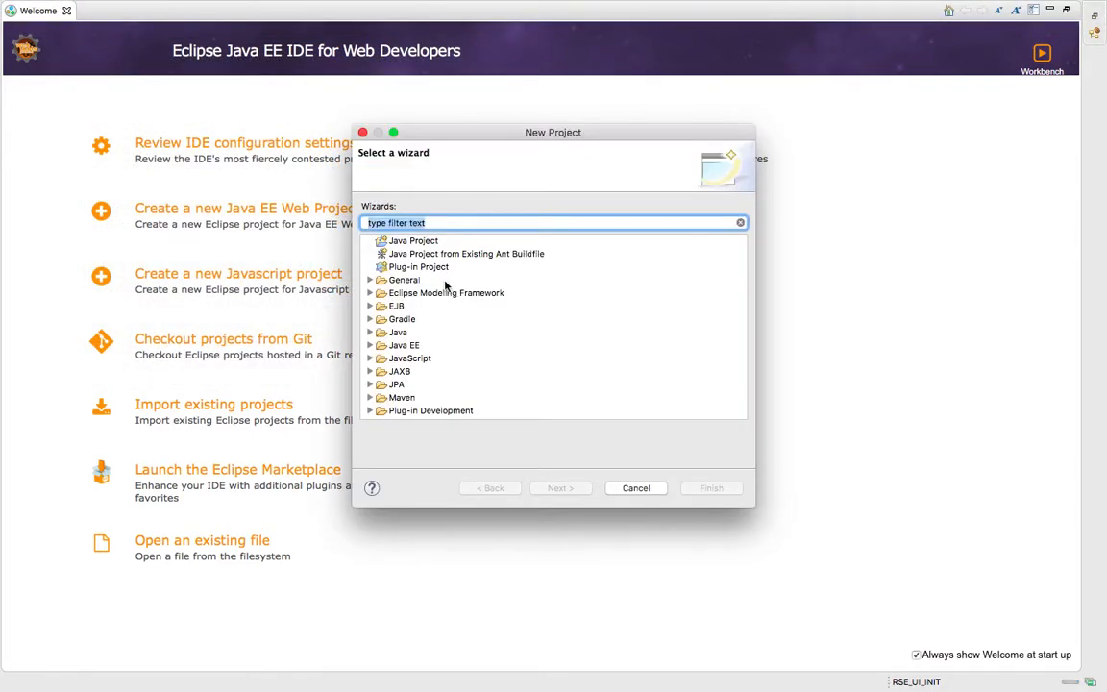
pyautogui.click(390, 244)
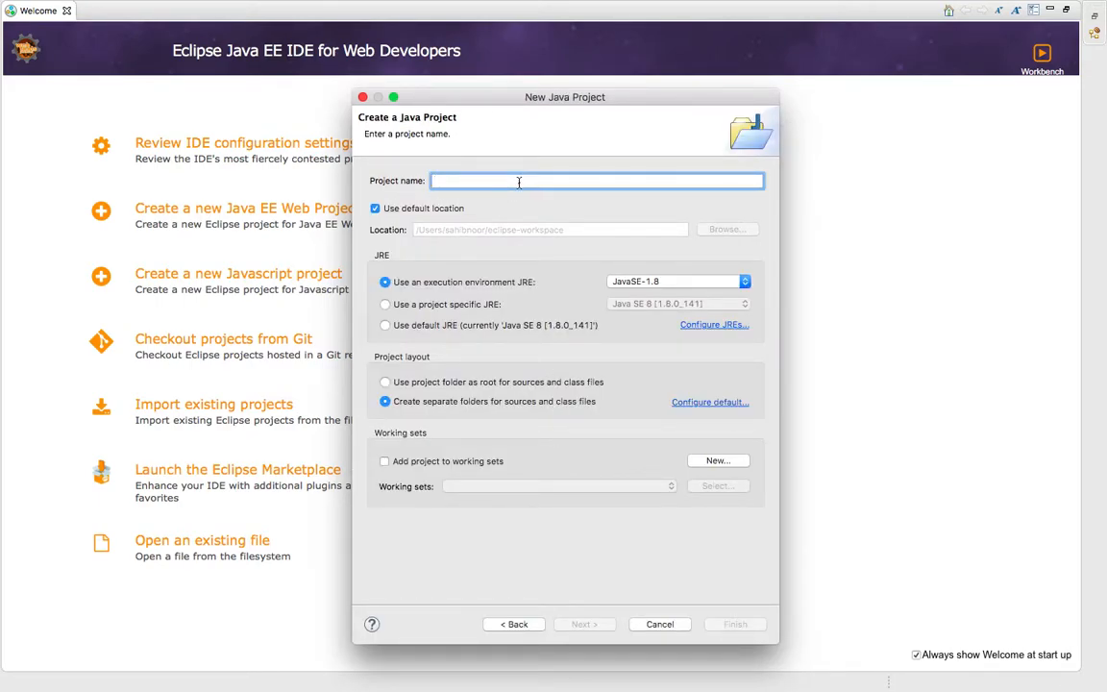
pyautogui.write('hello world')
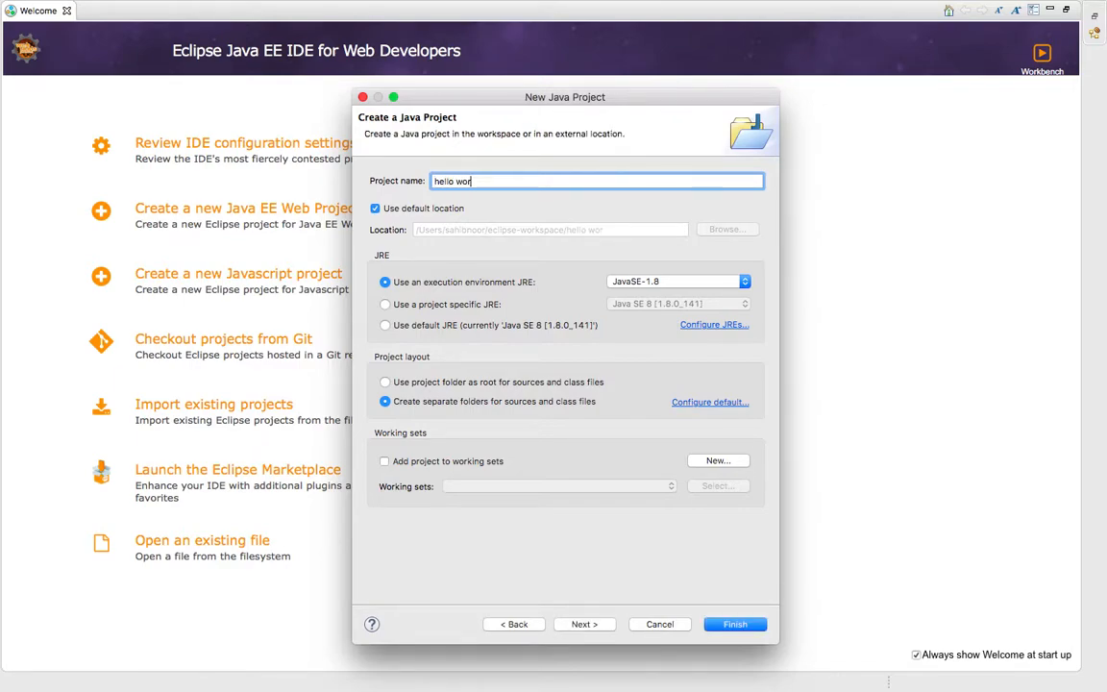
pyautogui.click(732, 624)
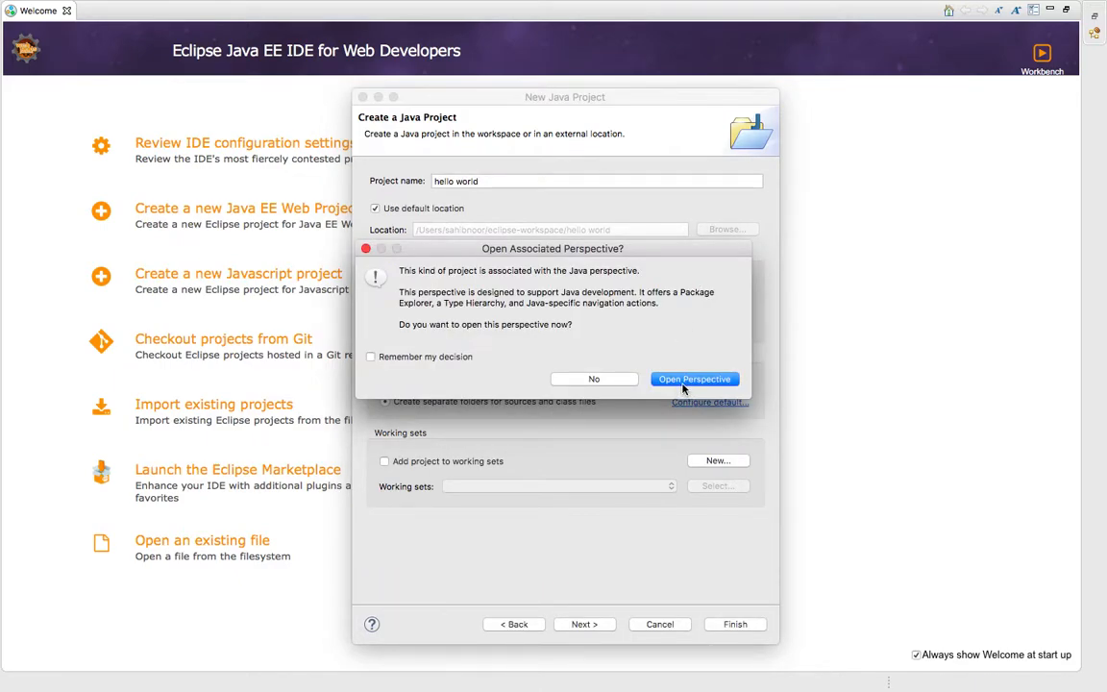
# Open the Java perspective associated with the new project and close the Welcome page to show the workbench
pyautogui.click(711, 380)
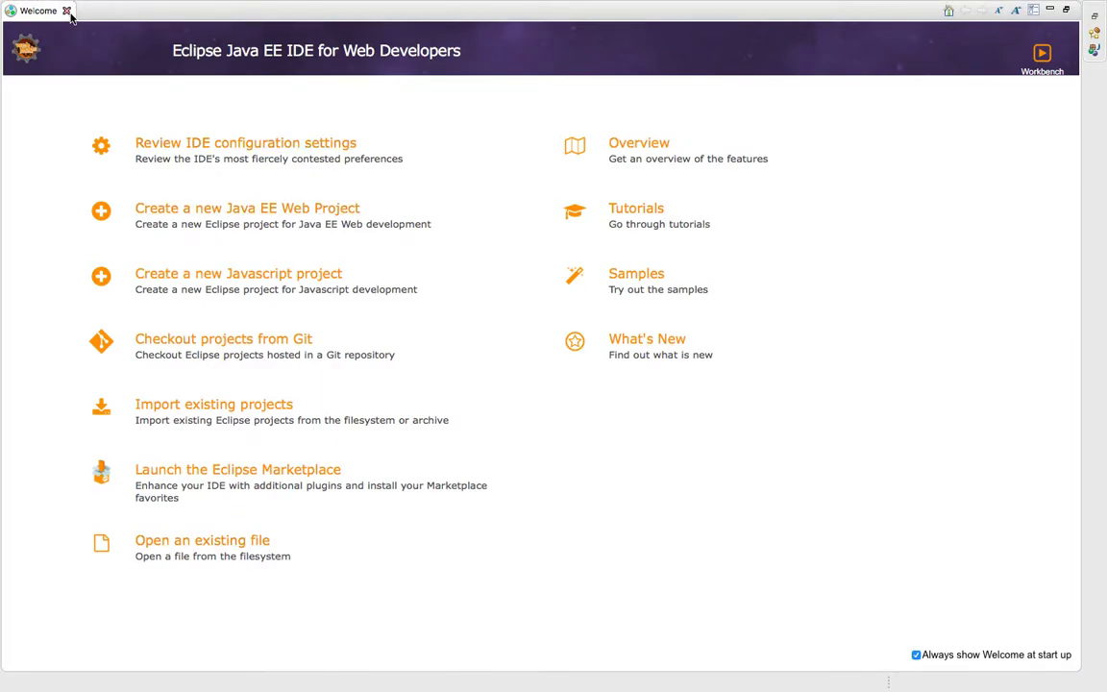
pyautogui.click(66, 11)
pyautogui.click(308, 66)
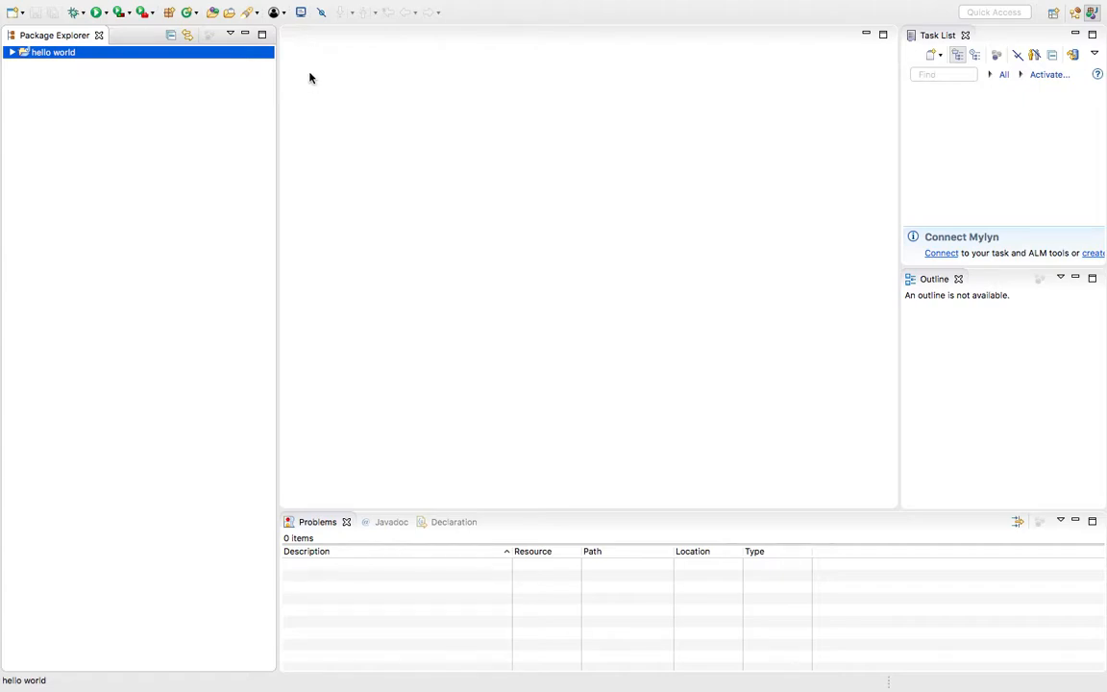
pyautogui.click(196, 56)
pyautogui.rightClick(196, 55)
pyautogui.click(196, 56)
pyautogui.rightClick(196, 55)
pyautogui.click(168, 58)
pyautogui.click(168, 58)
pyautogui.click(163, 55)
pyautogui.click(163, 55)
pyautogui.click(108, 53)
pyautogui.click(108, 53)
pyautogui.click(107, 52)
pyautogui.rightClick(108, 53)
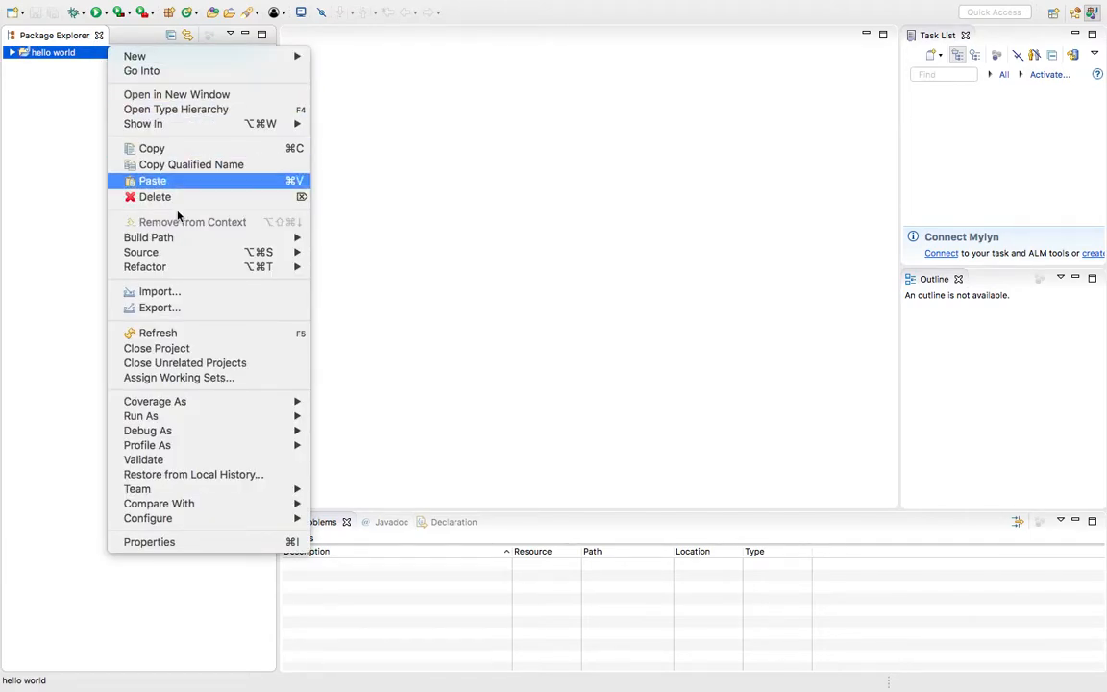
pyautogui.moveTo(206, 269)
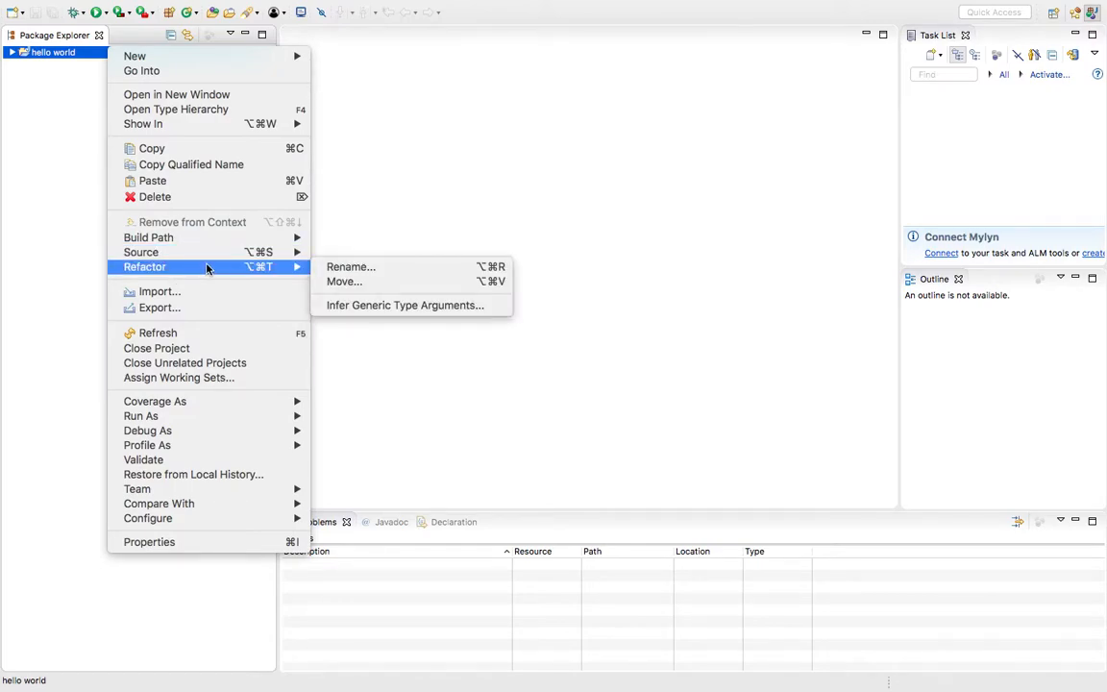
pyautogui.click(438, 240)
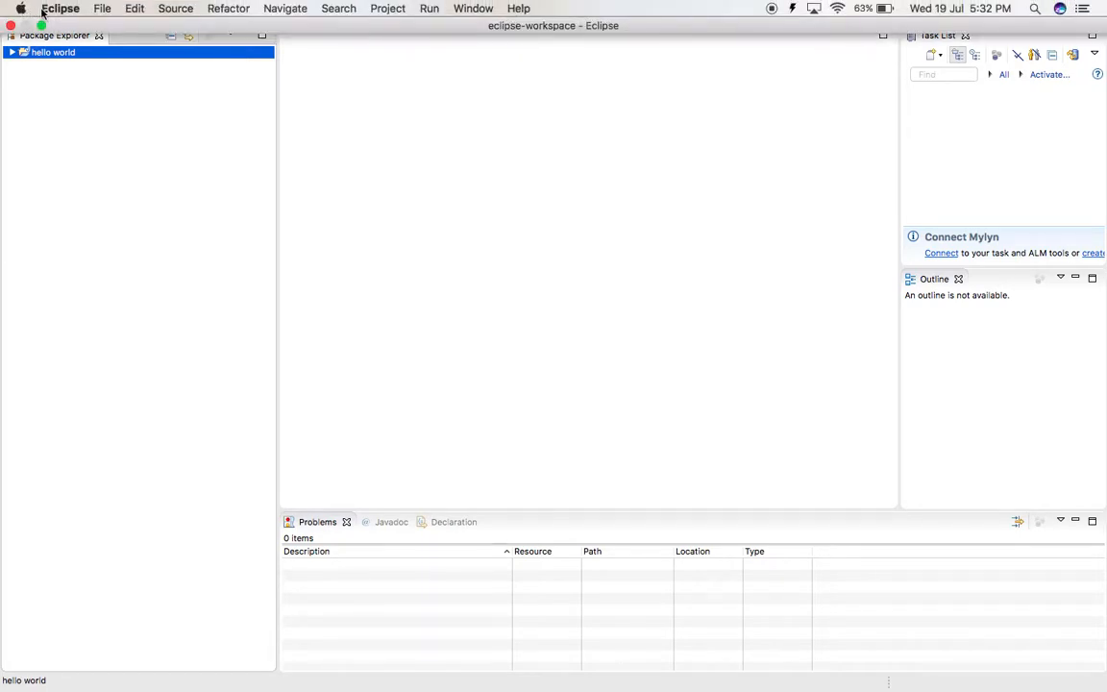
pyautogui.click(41, 10)
pyautogui.click(139, 24)
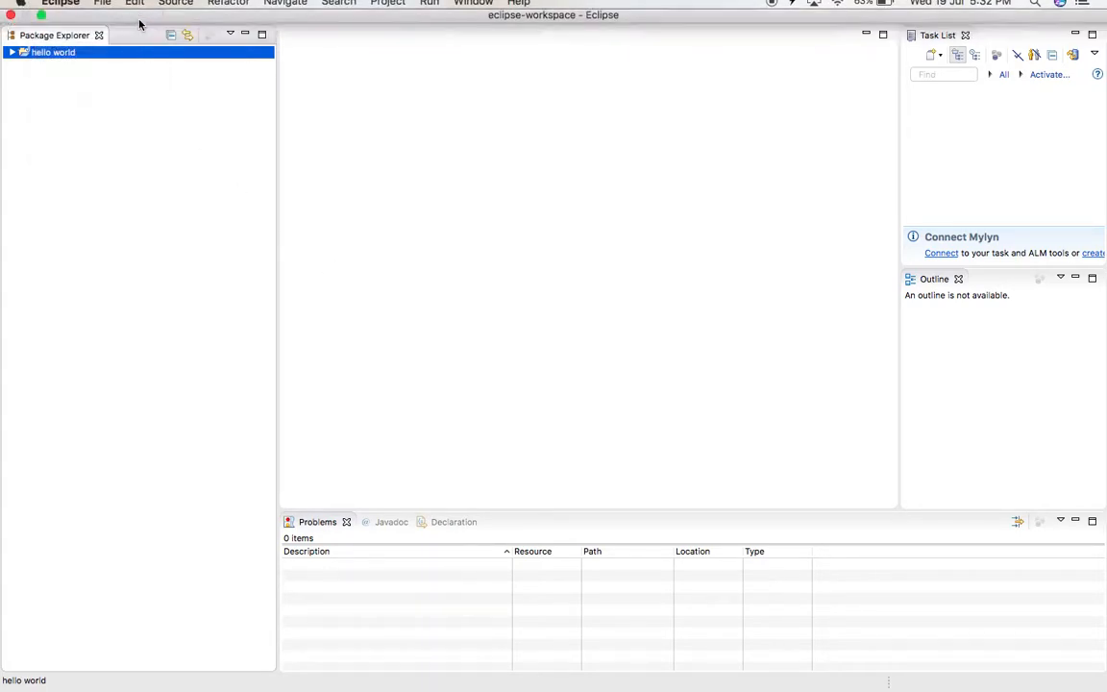
pyautogui.click(59, 7)
pyautogui.moveTo(102, 8)
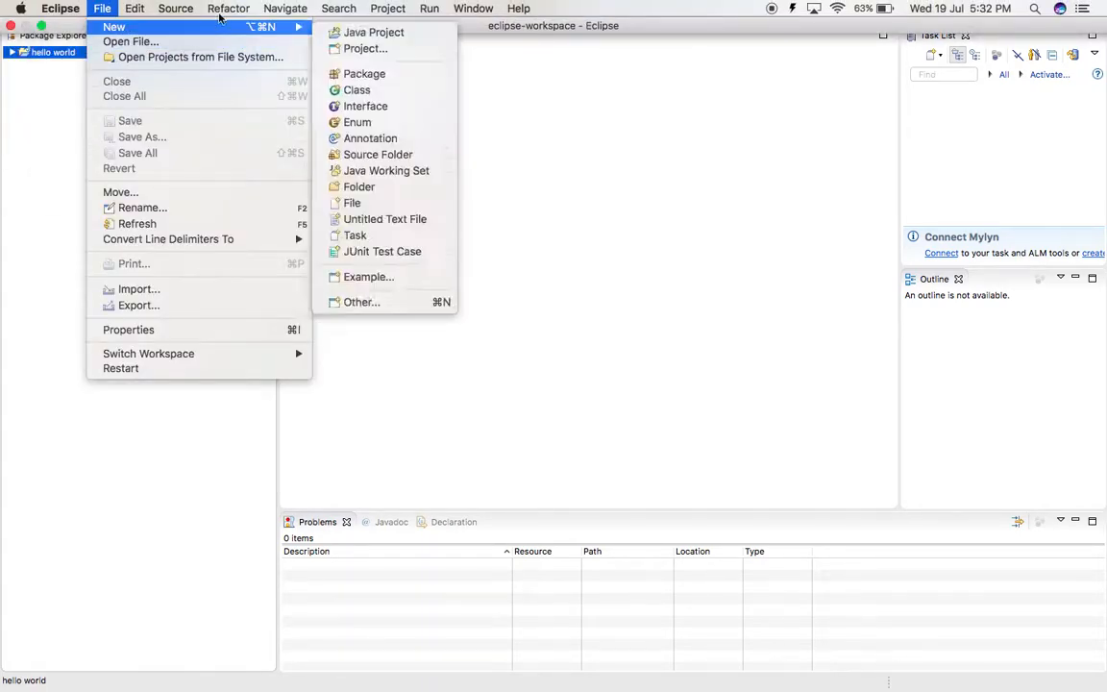
pyautogui.click(34, 31)
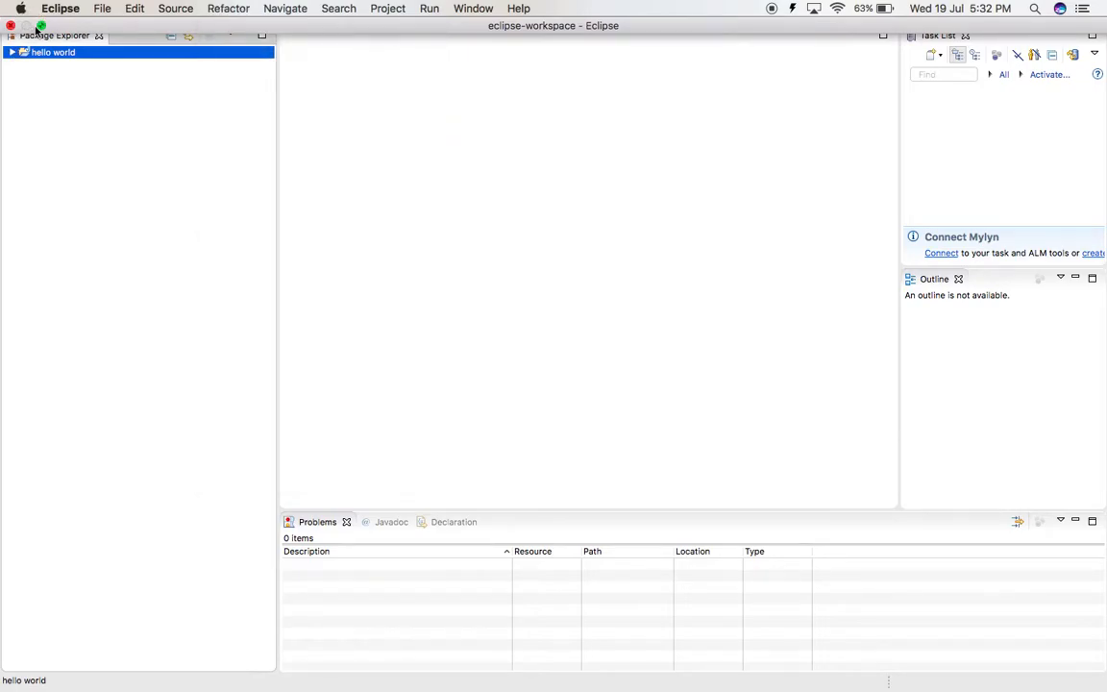
# Take the Eclipse workspace window out of full screen, then minimize it and the remaining window behind it to clear the desktop
pyautogui.click(40, 26)
pyautogui.click(57, 64)
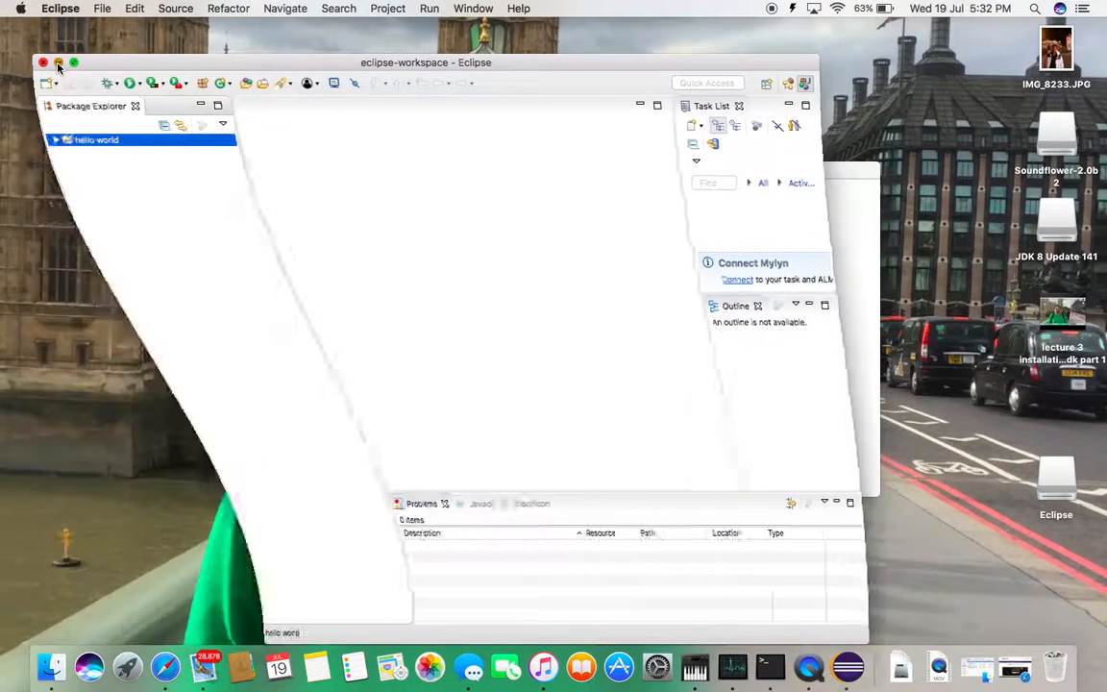
pyautogui.click(300, 170)
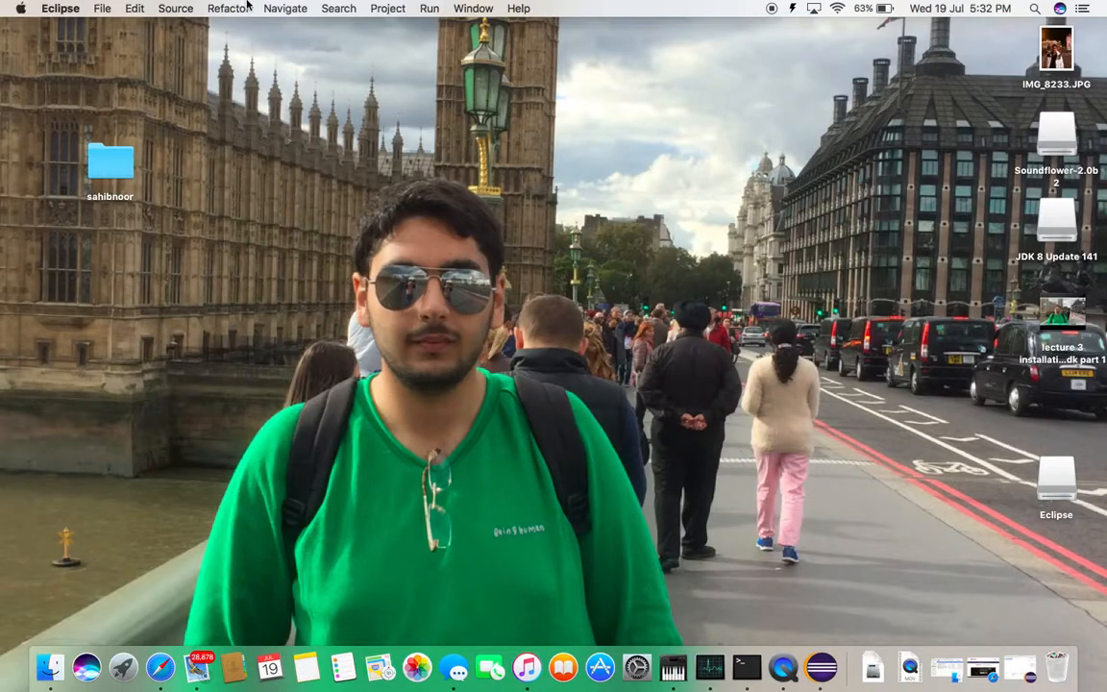